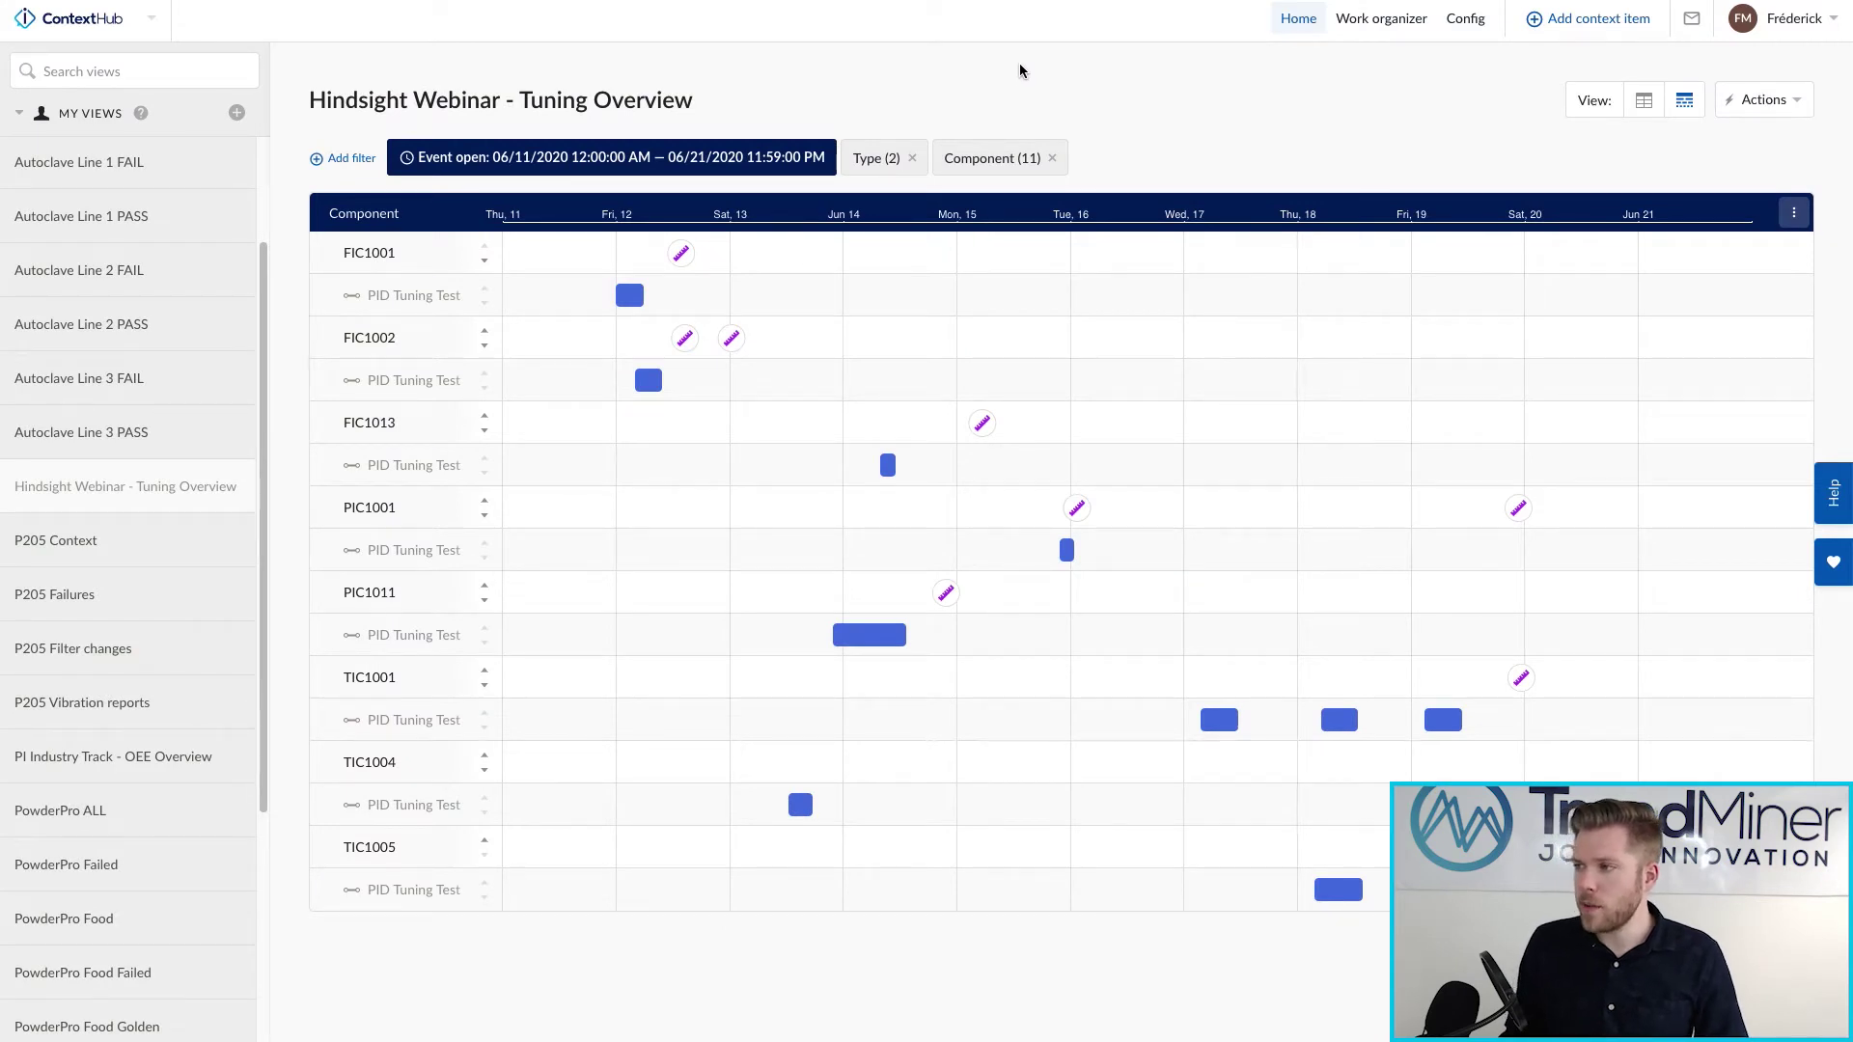
Open 'Tutorial Thursday - Deleting Context Items' from the Tutorial Thursday folder and keep it in table layout
click(1388, 21)
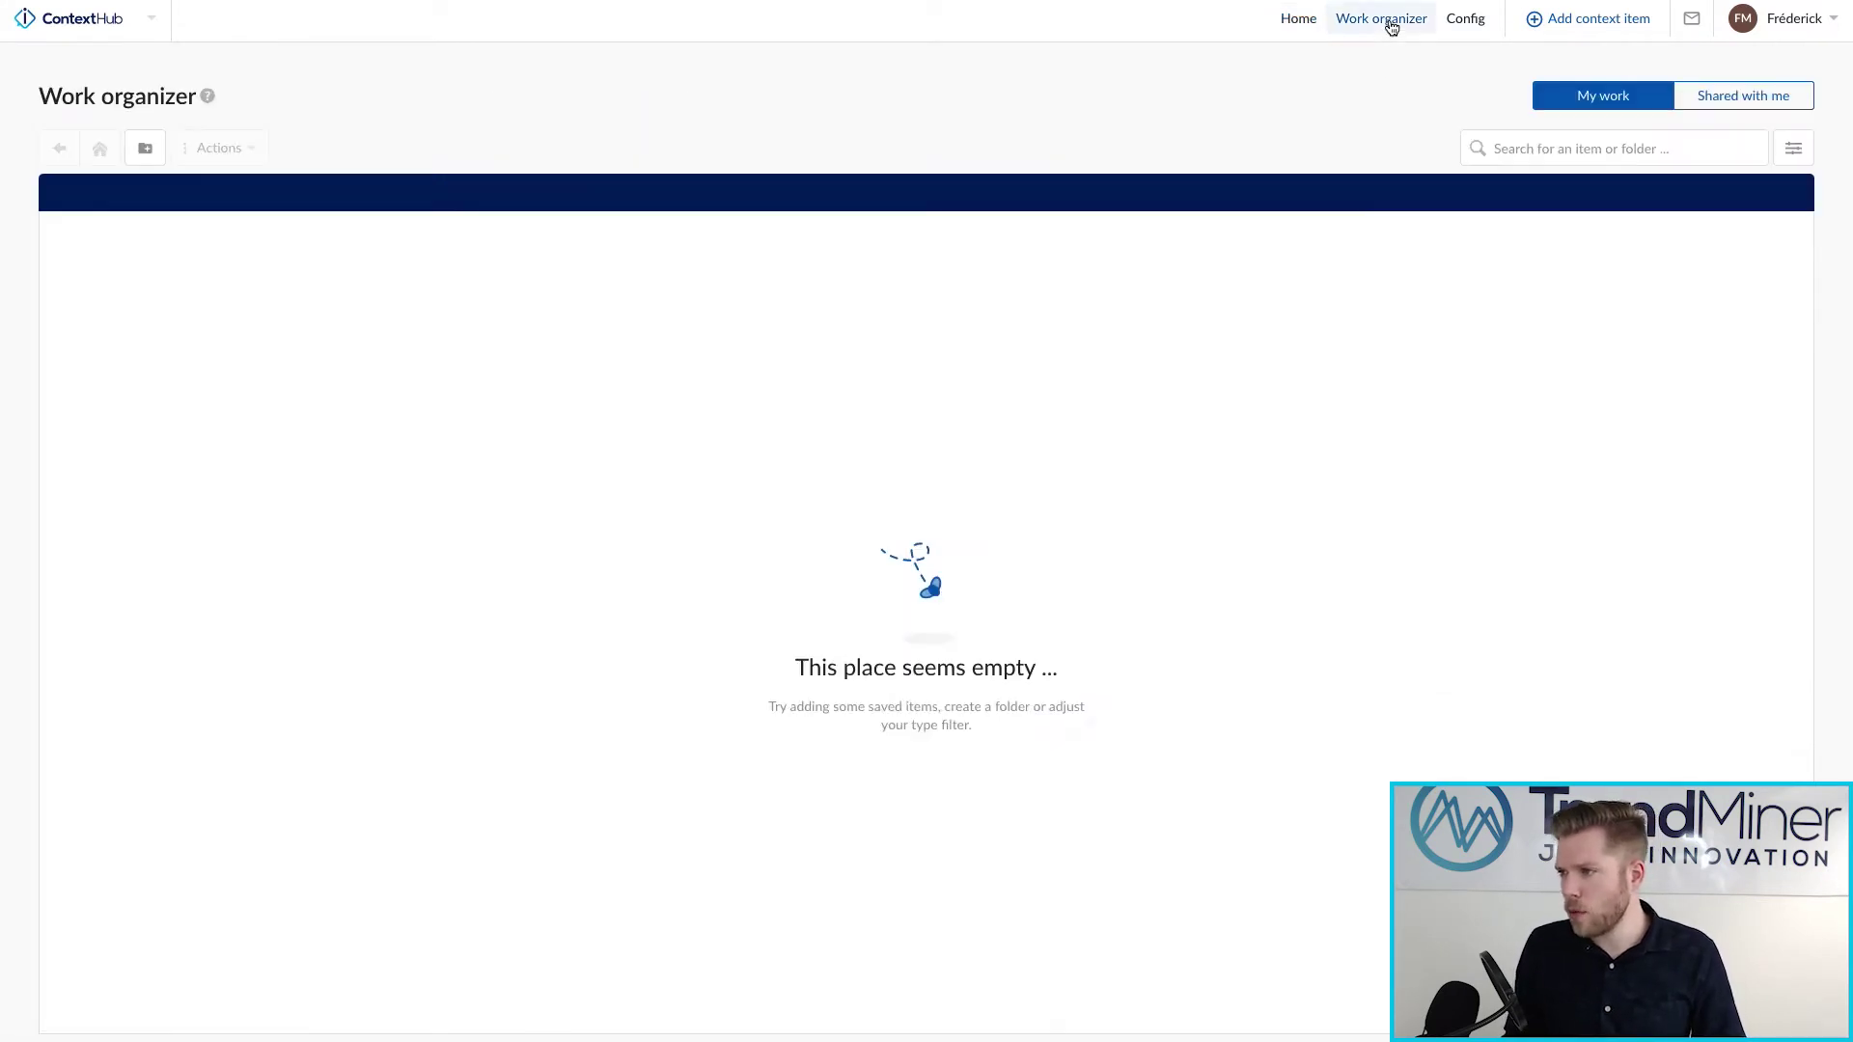
click(347, 396)
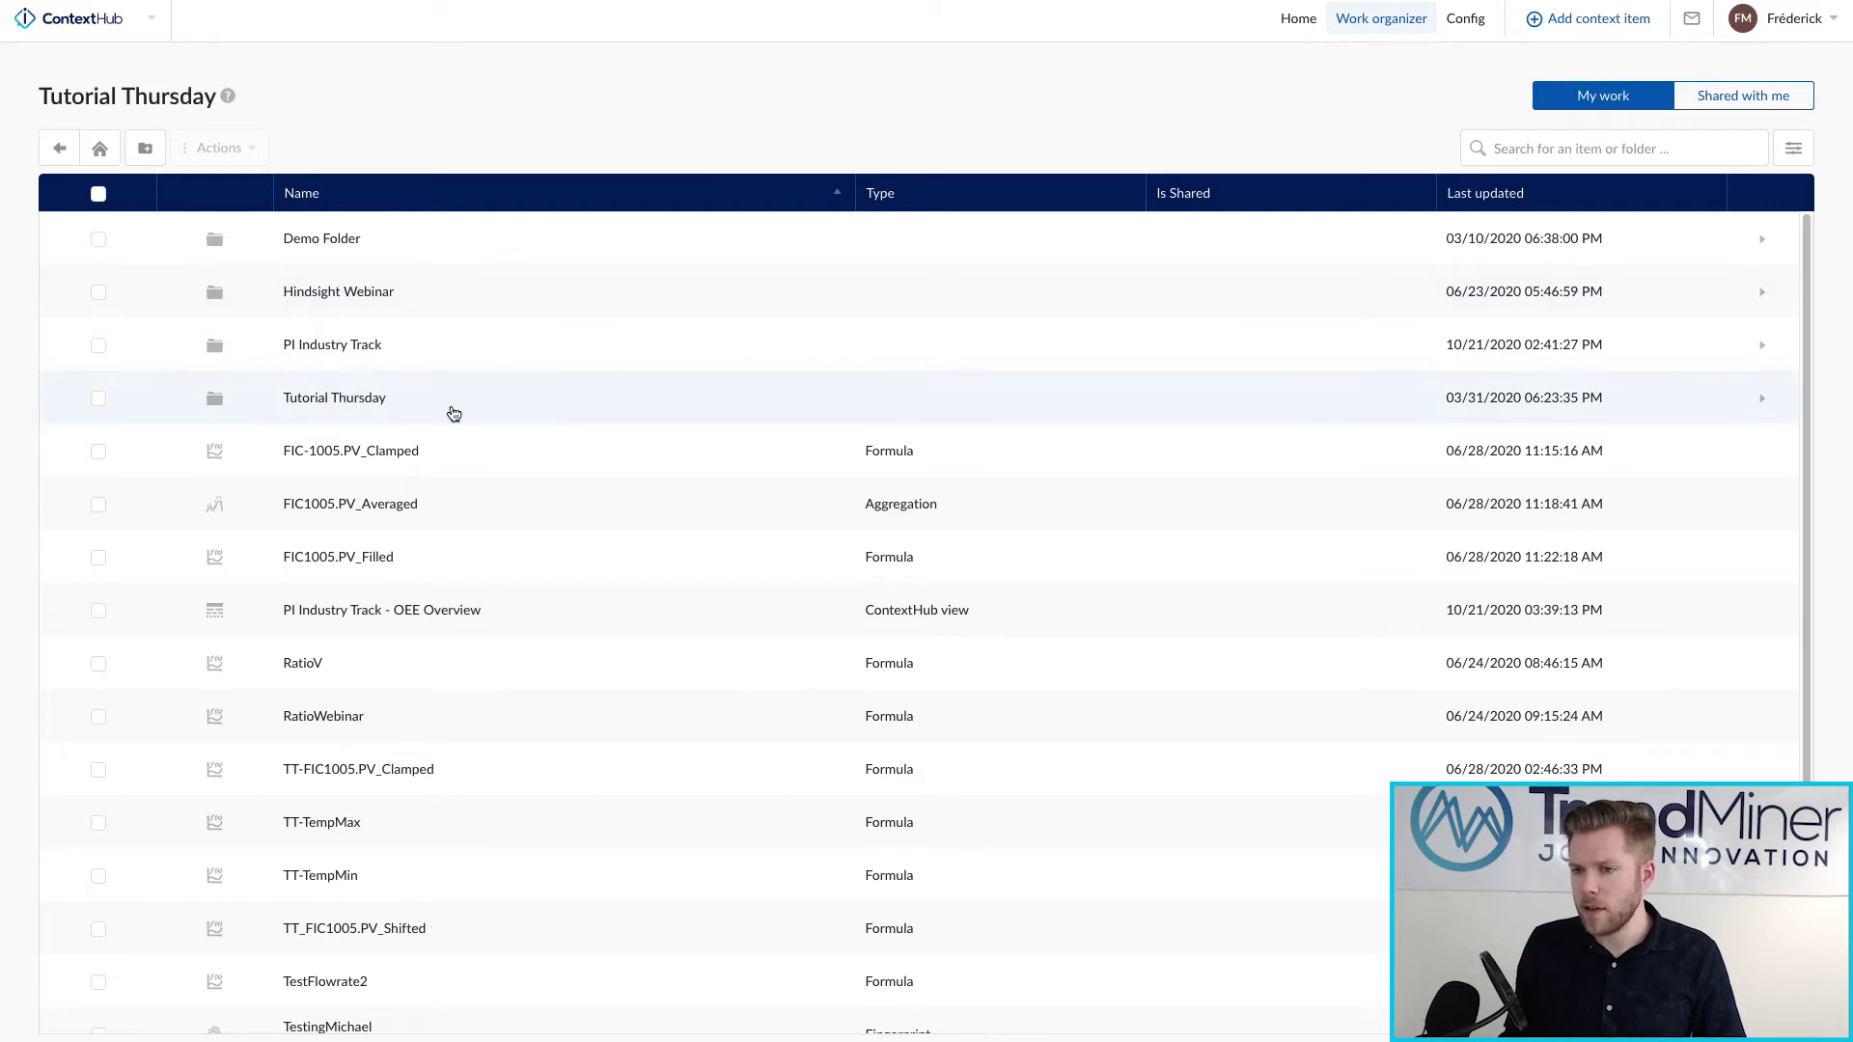
click(413, 349)
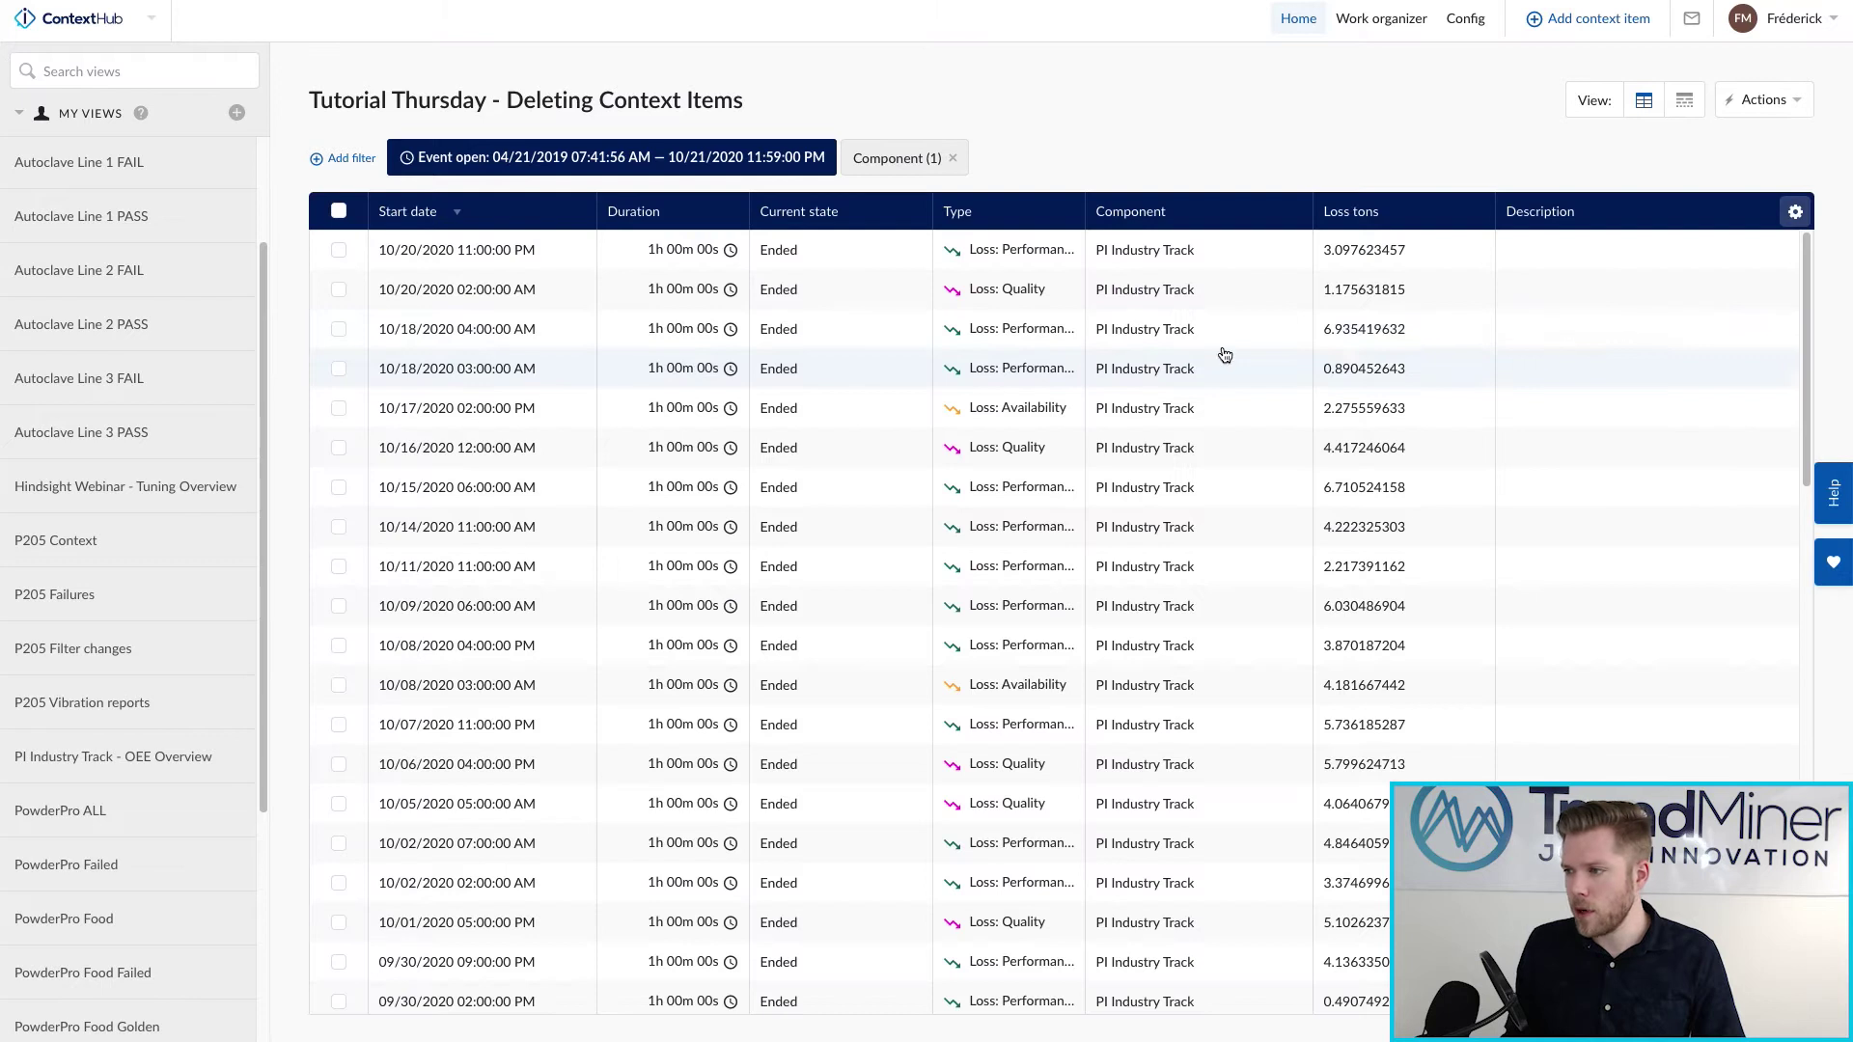
click(1684, 100)
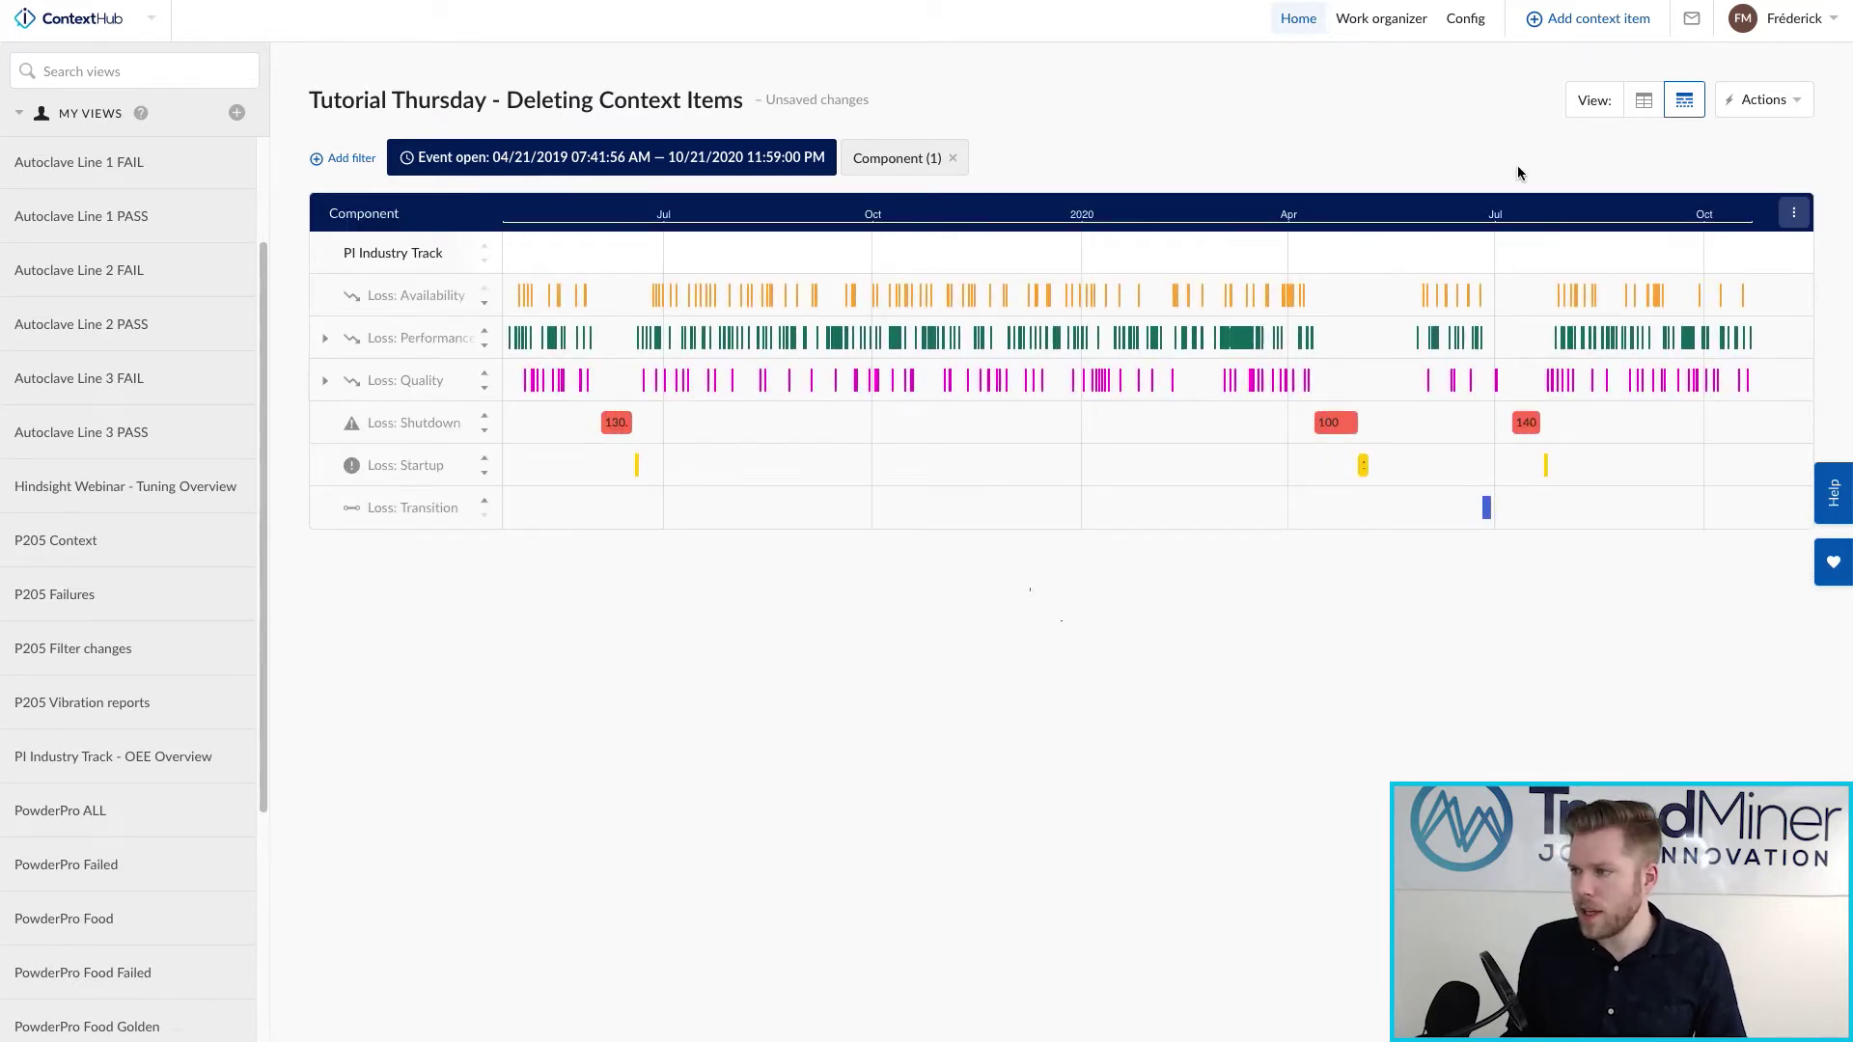
click(1644, 102)
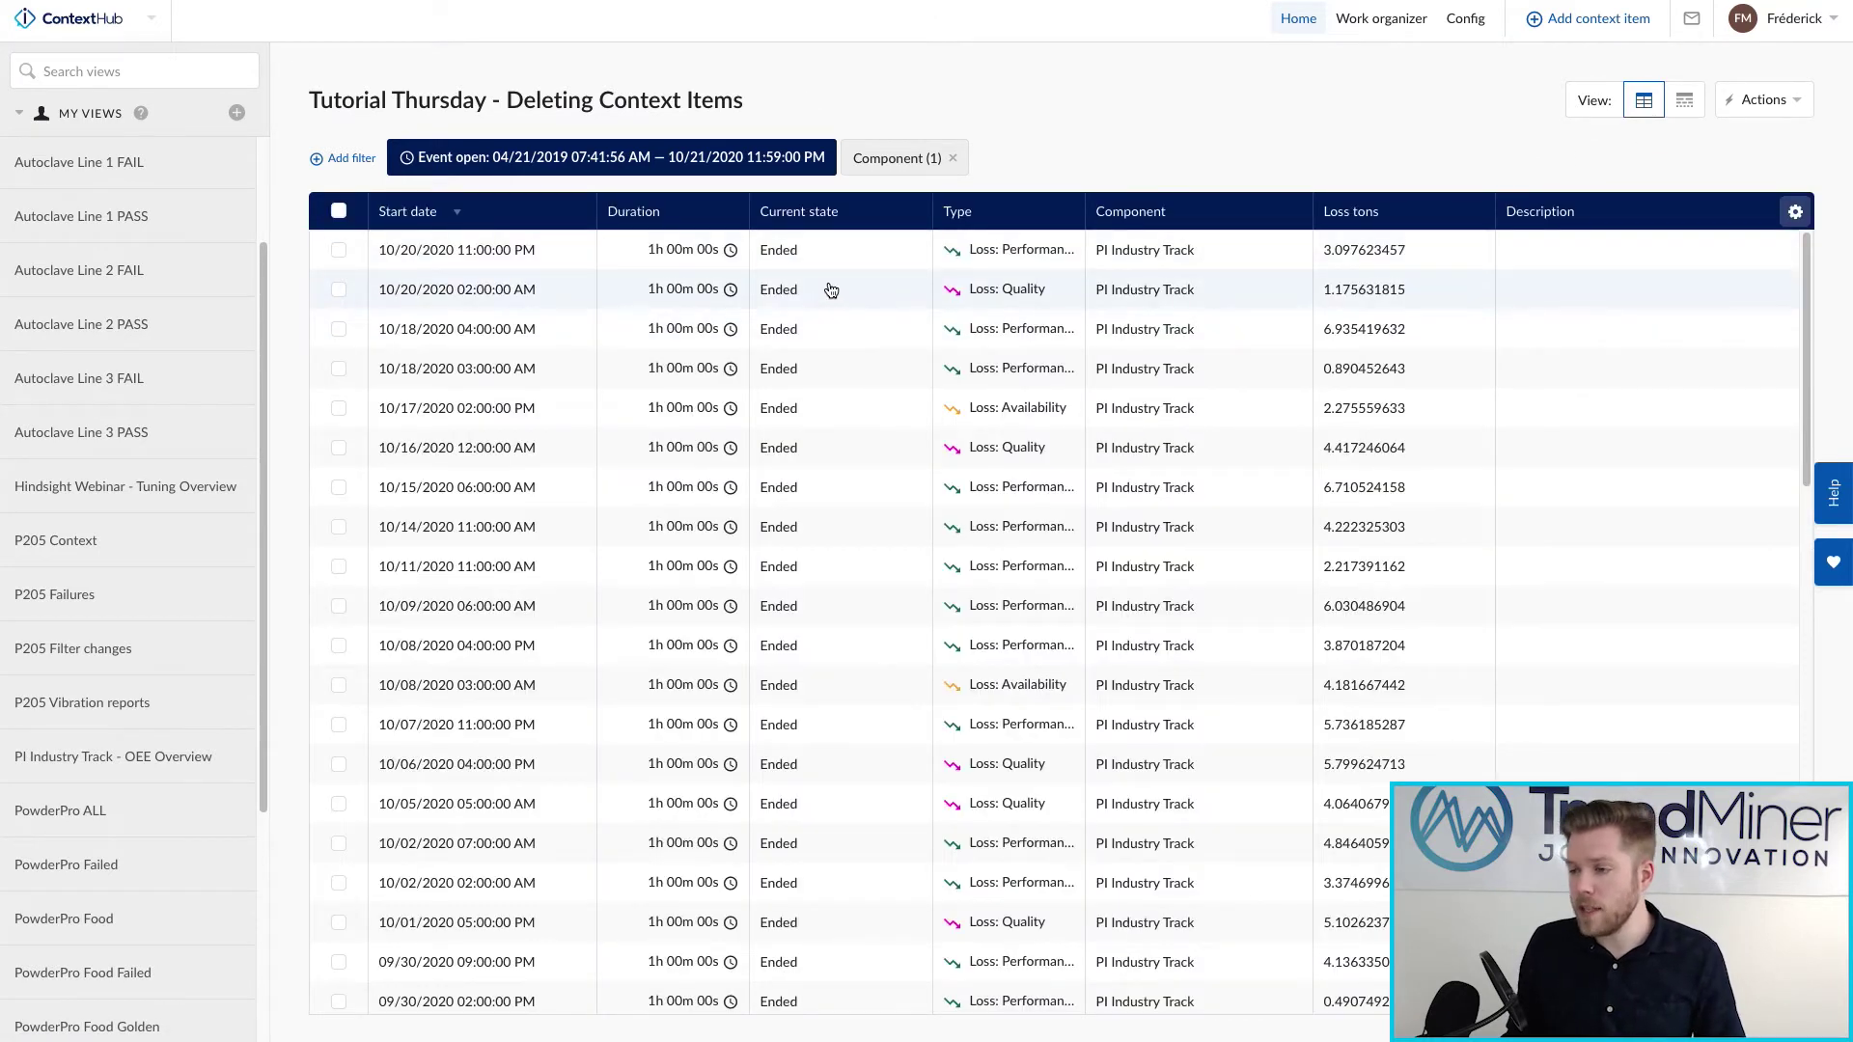
Add a Created by filter set to your own user account and apply it to the table
click(336, 330)
click(338, 329)
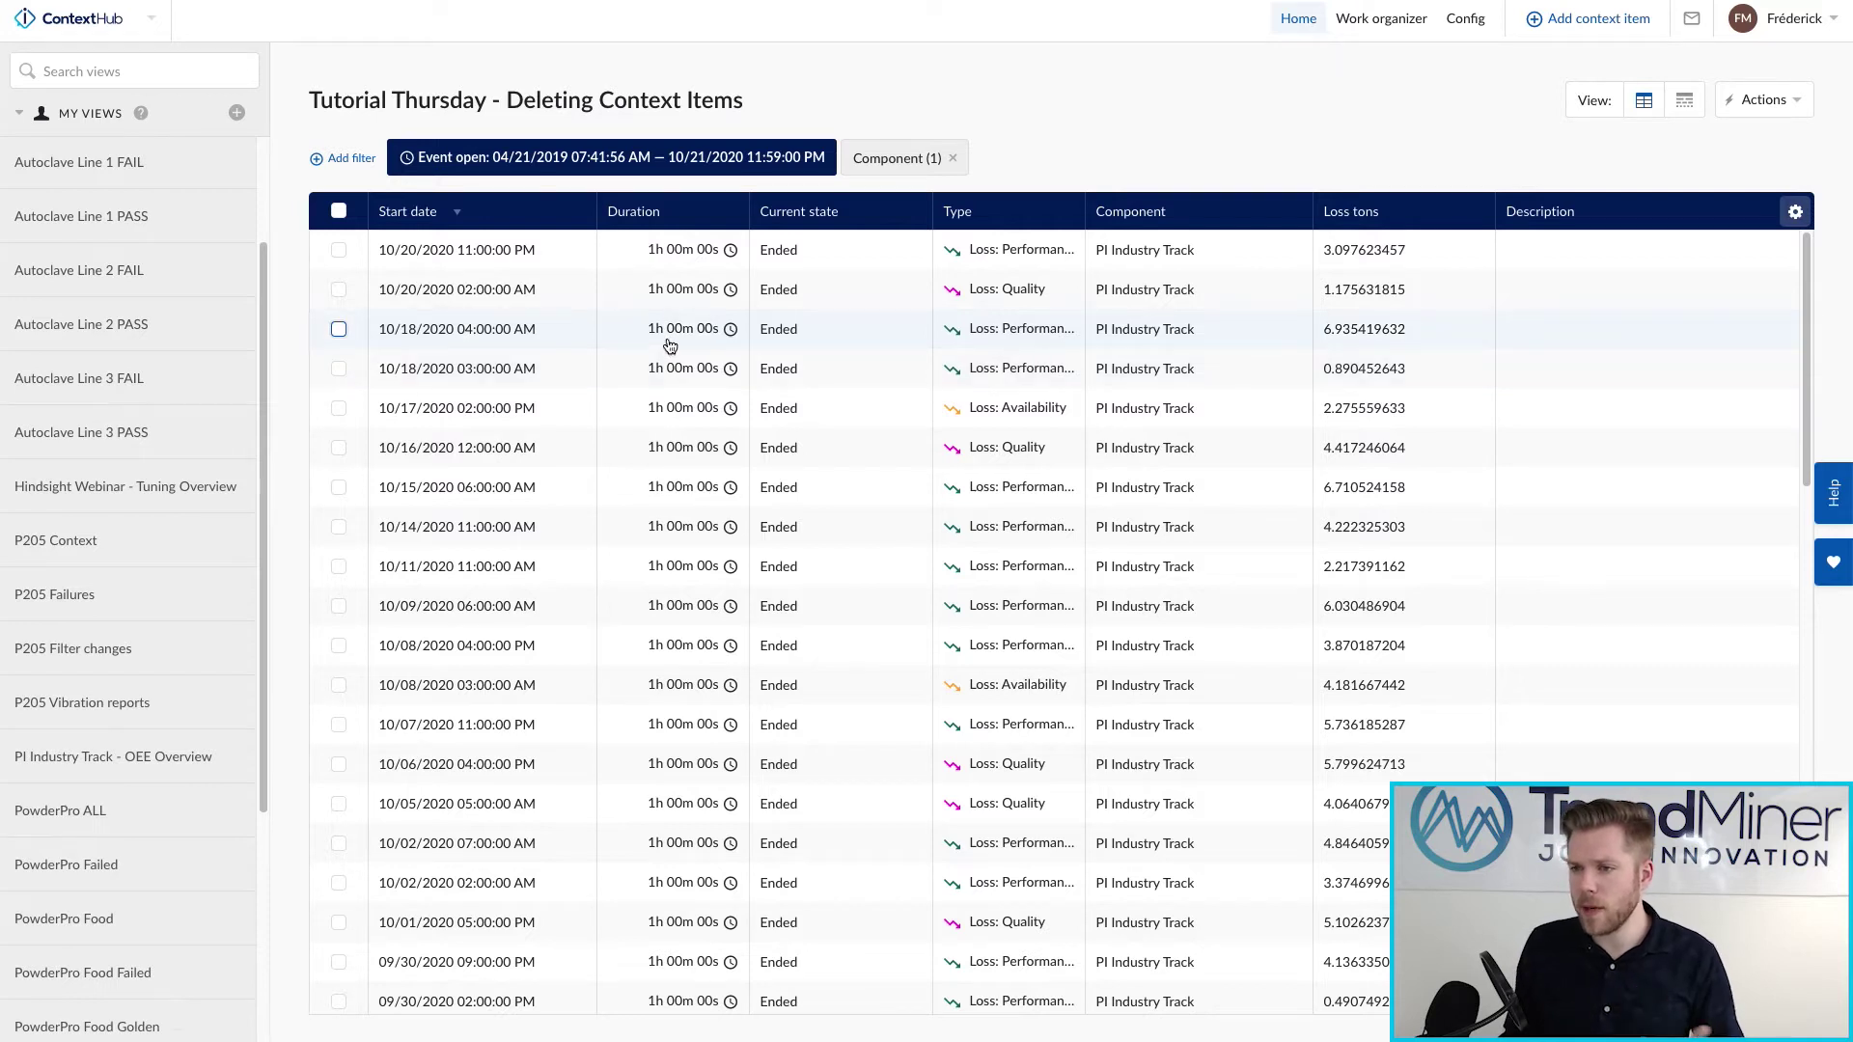
click(345, 158)
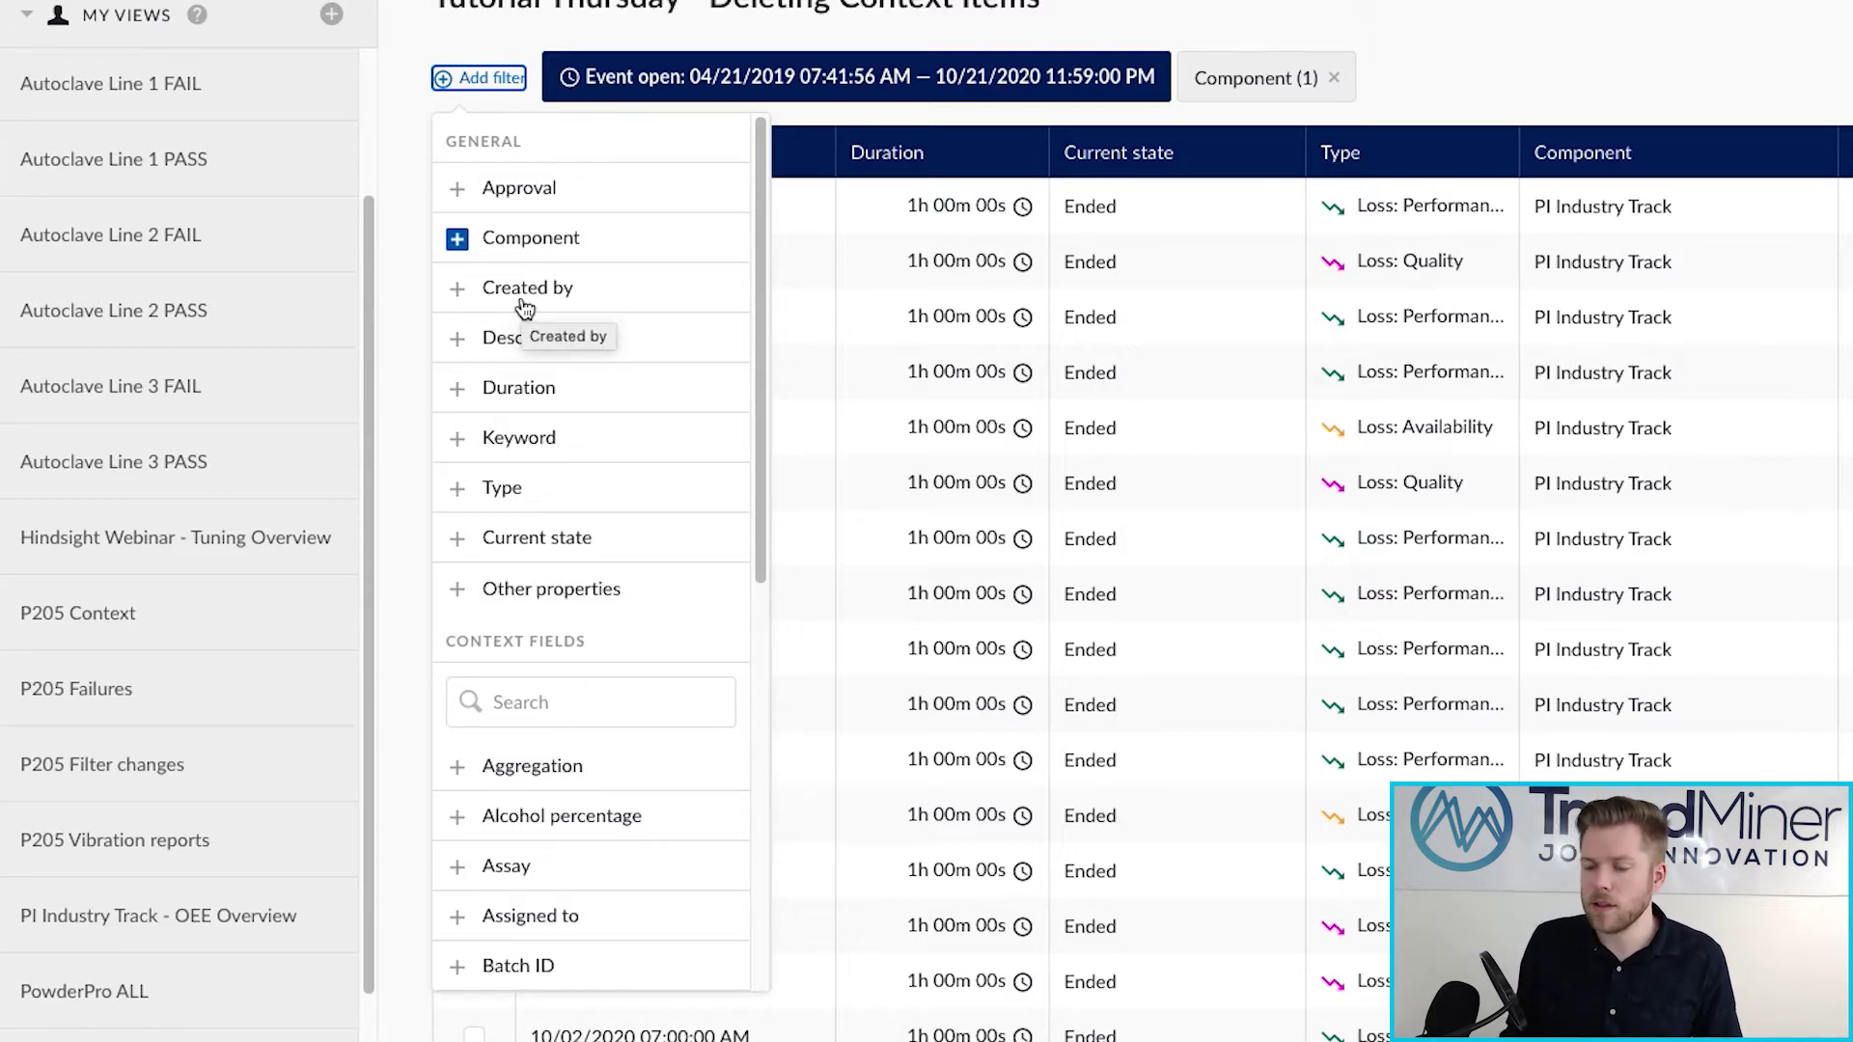
click(533, 292)
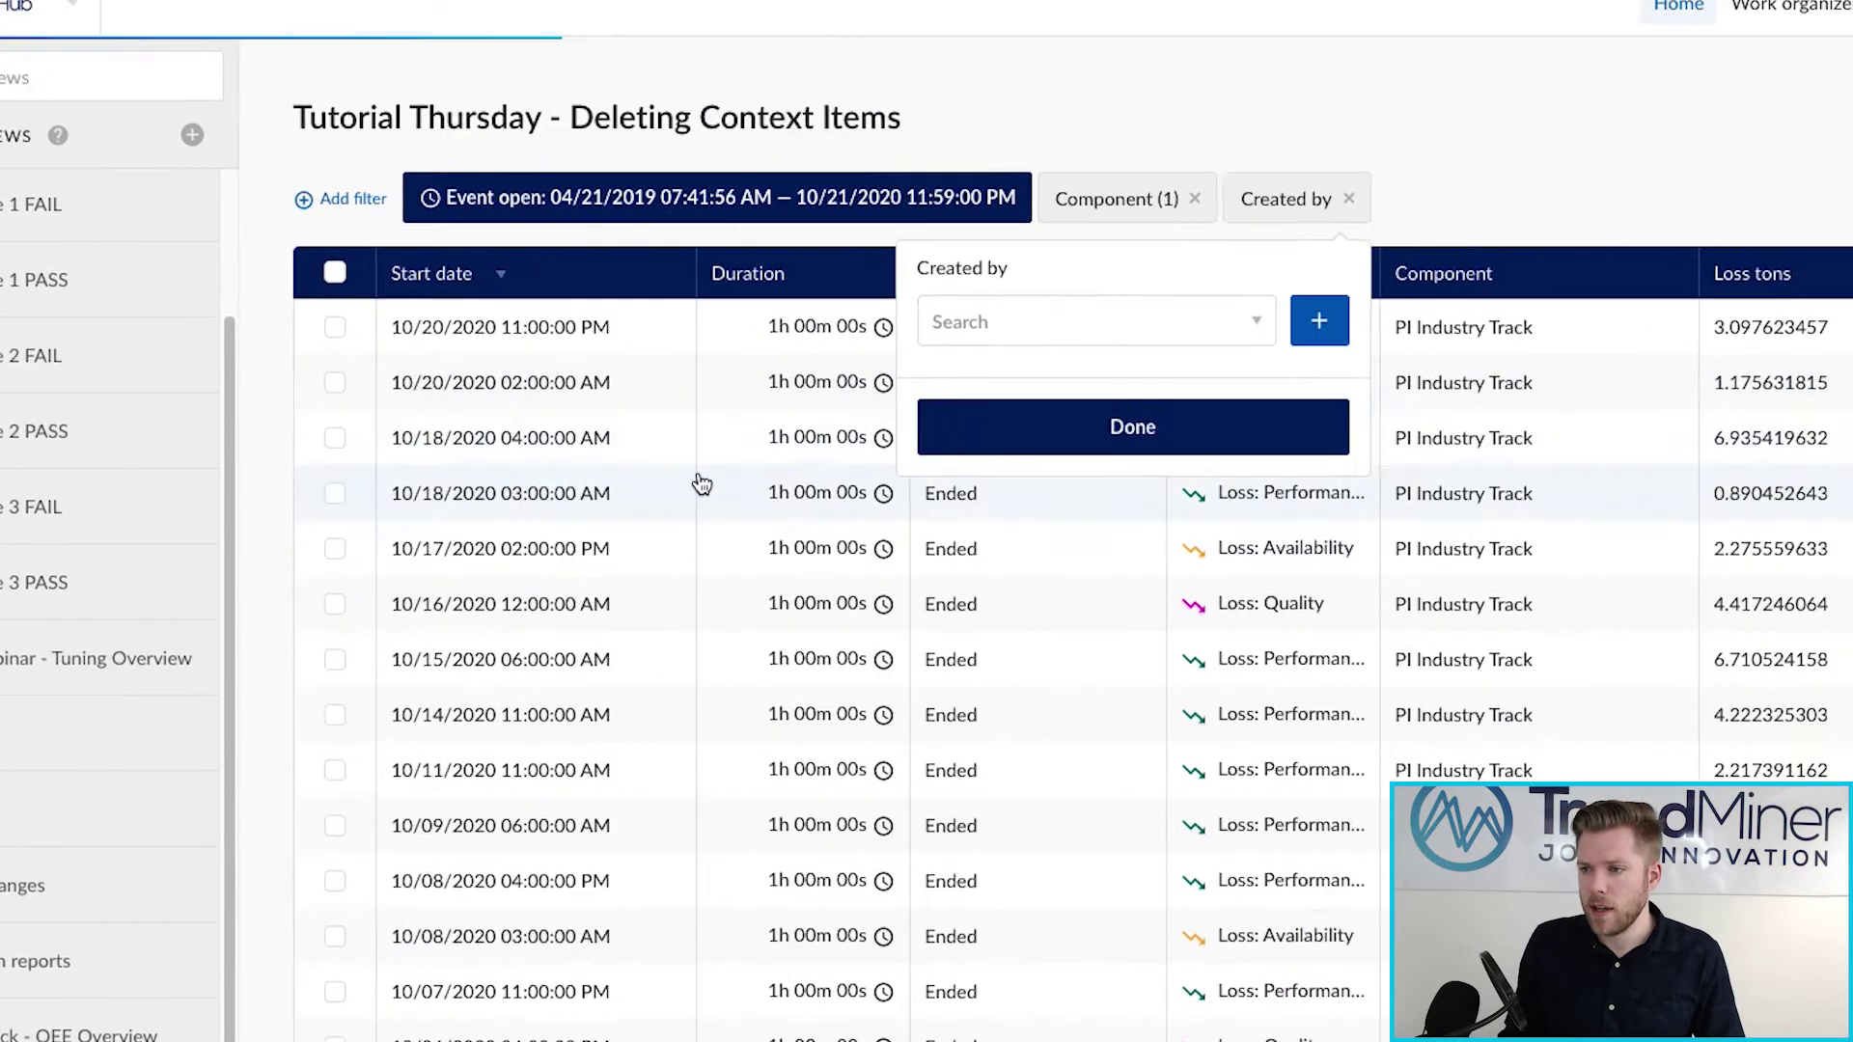
click(992, 349)
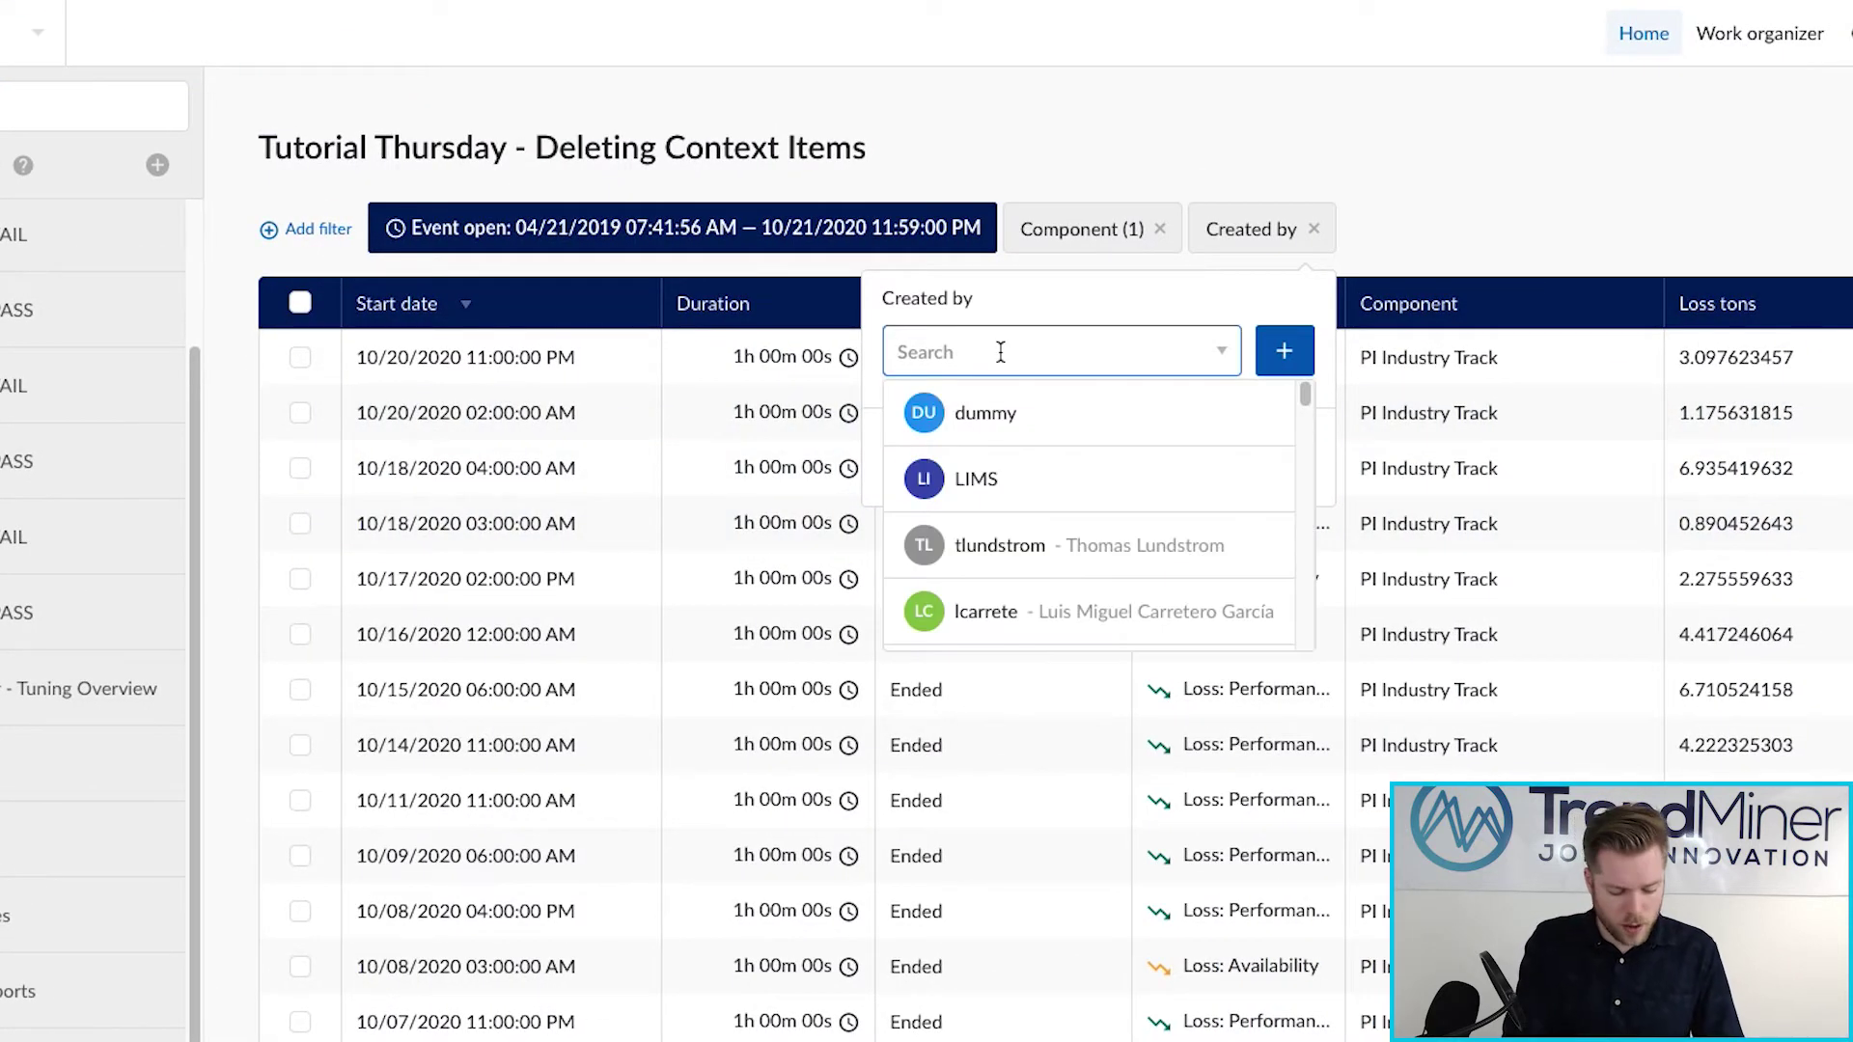
text(fmotte)
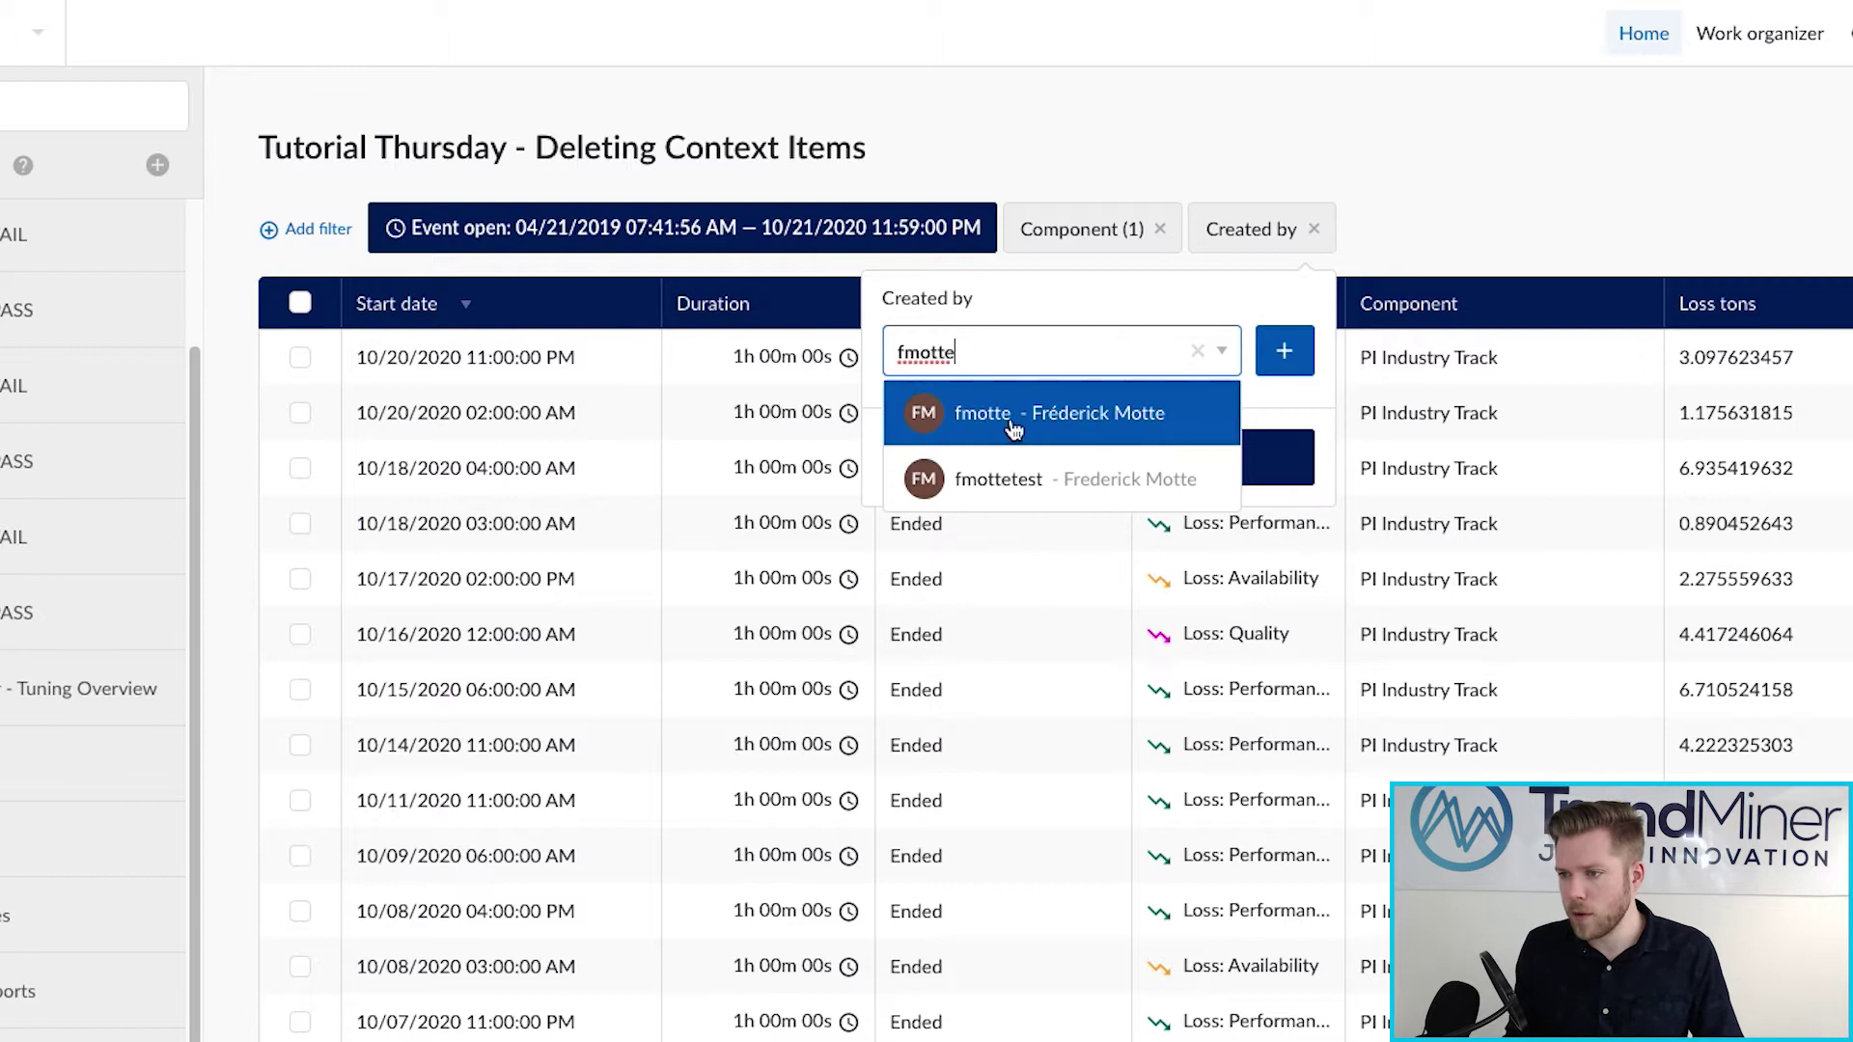
click(1009, 415)
click(1289, 353)
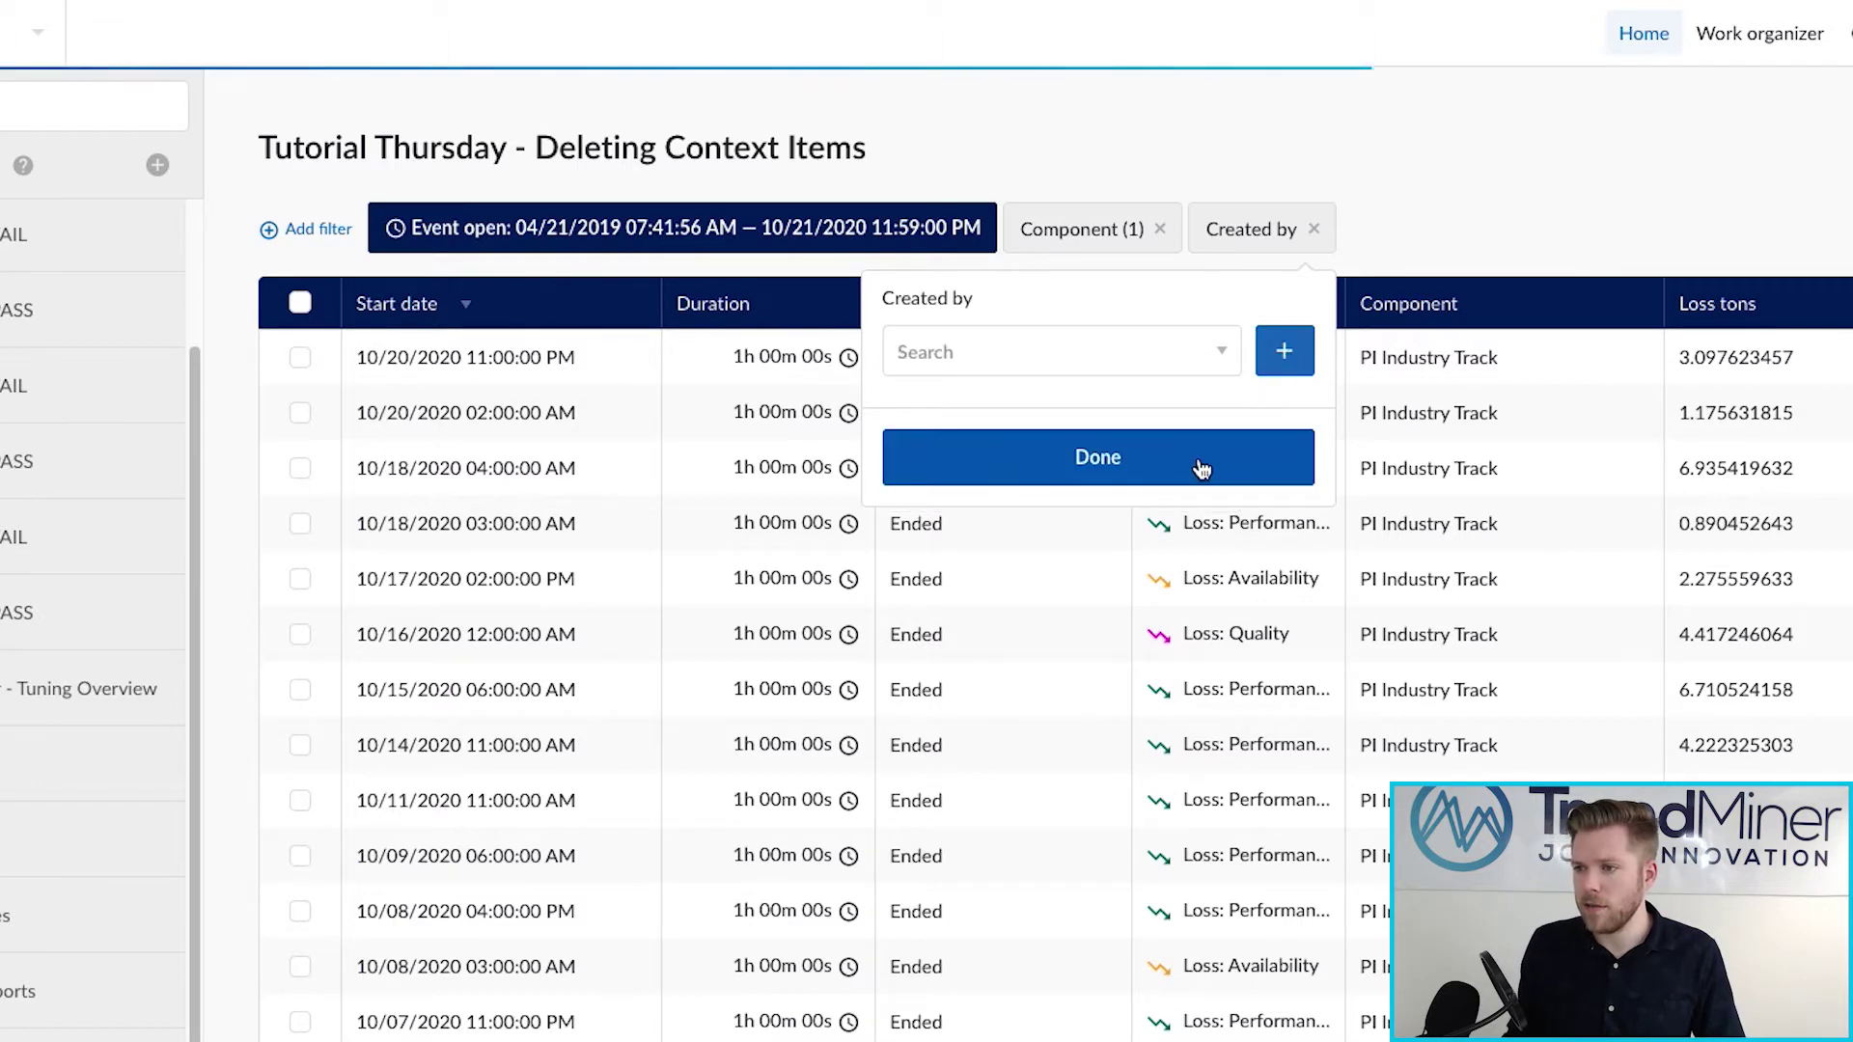
click(1085, 521)
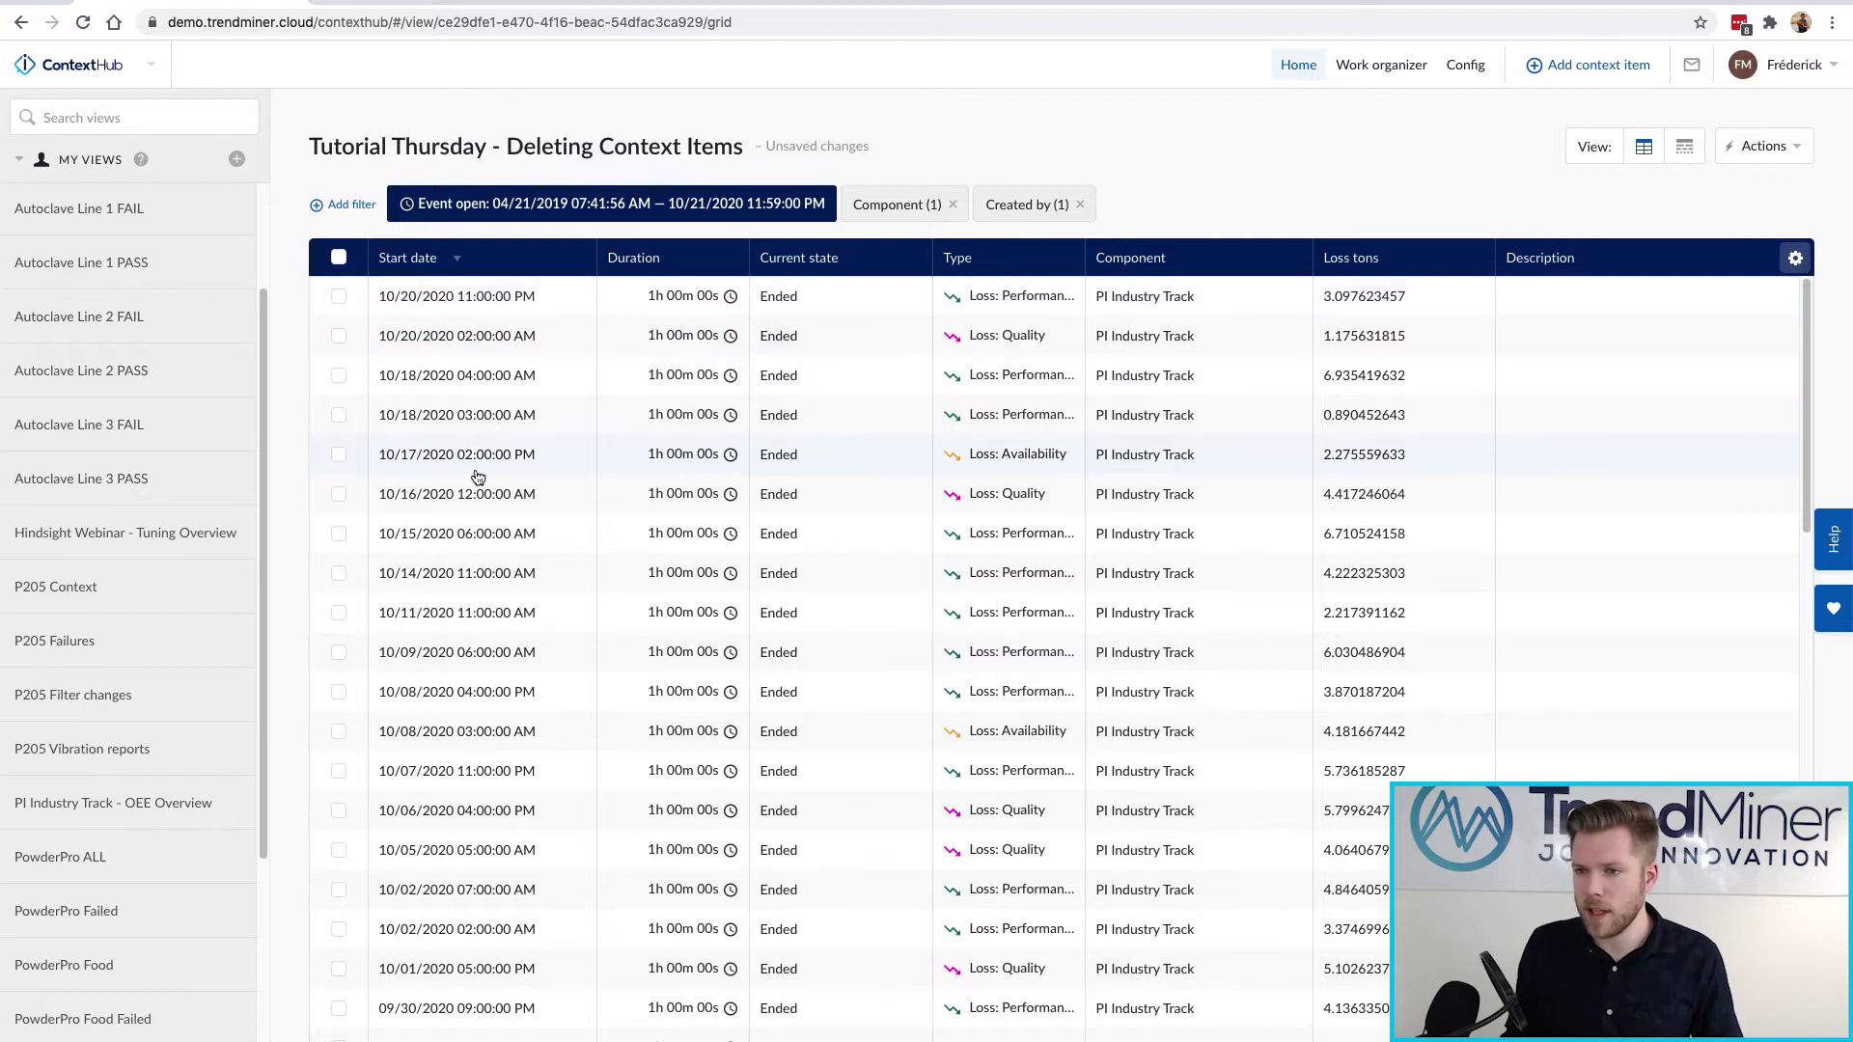
Check the active filters, then select and permanently delete all 60 items in the filtered table
click(343, 204)
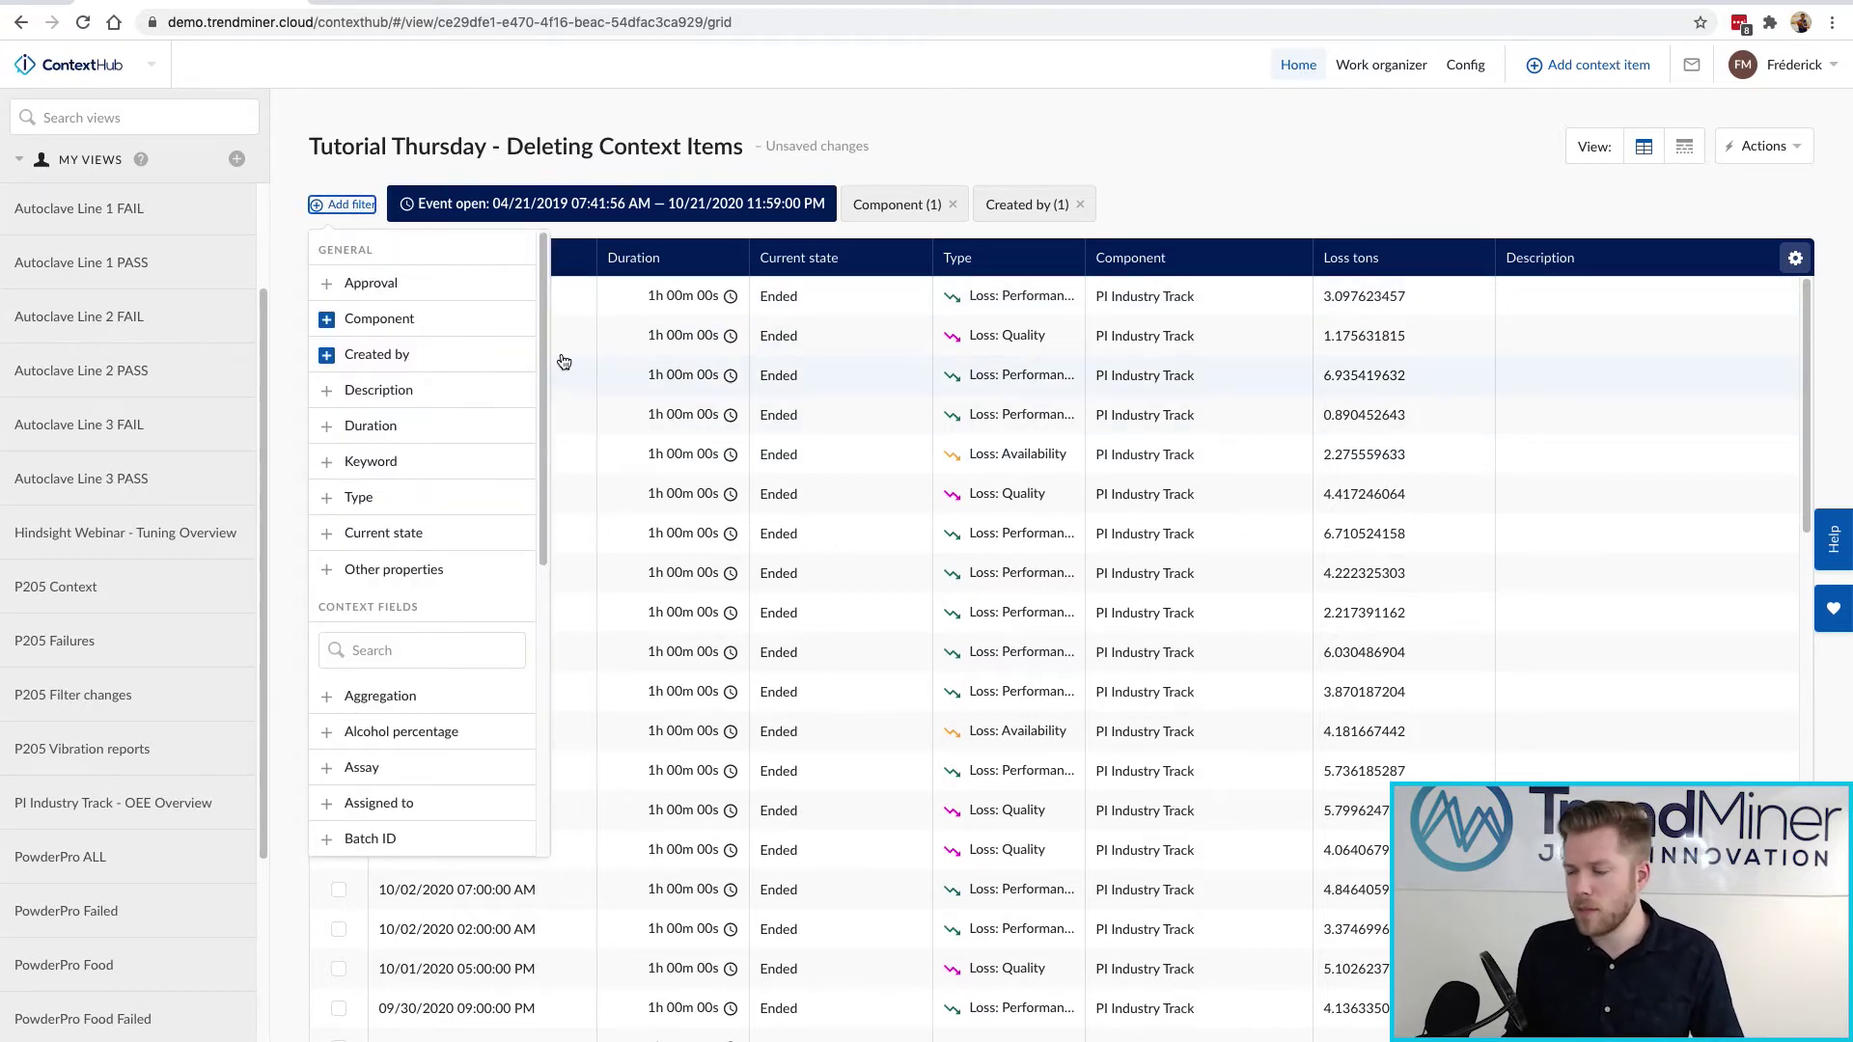
click(1183, 187)
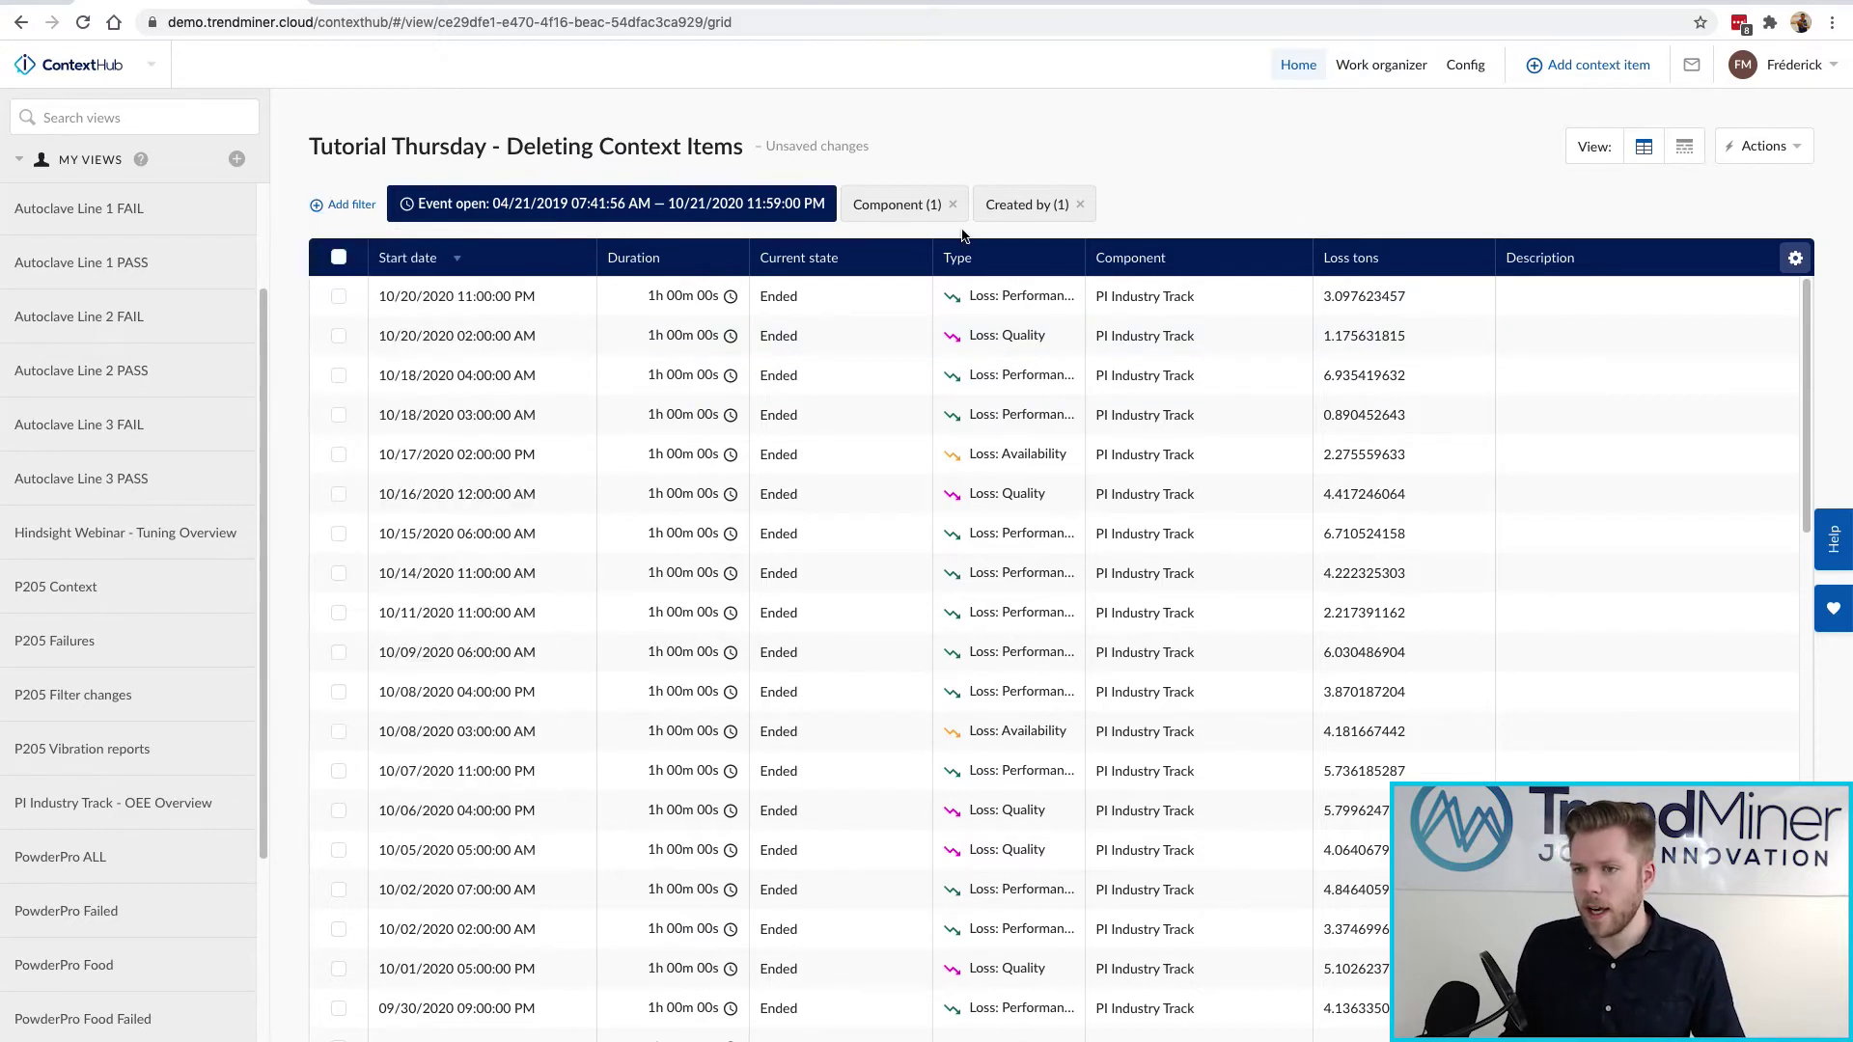
click(338, 258)
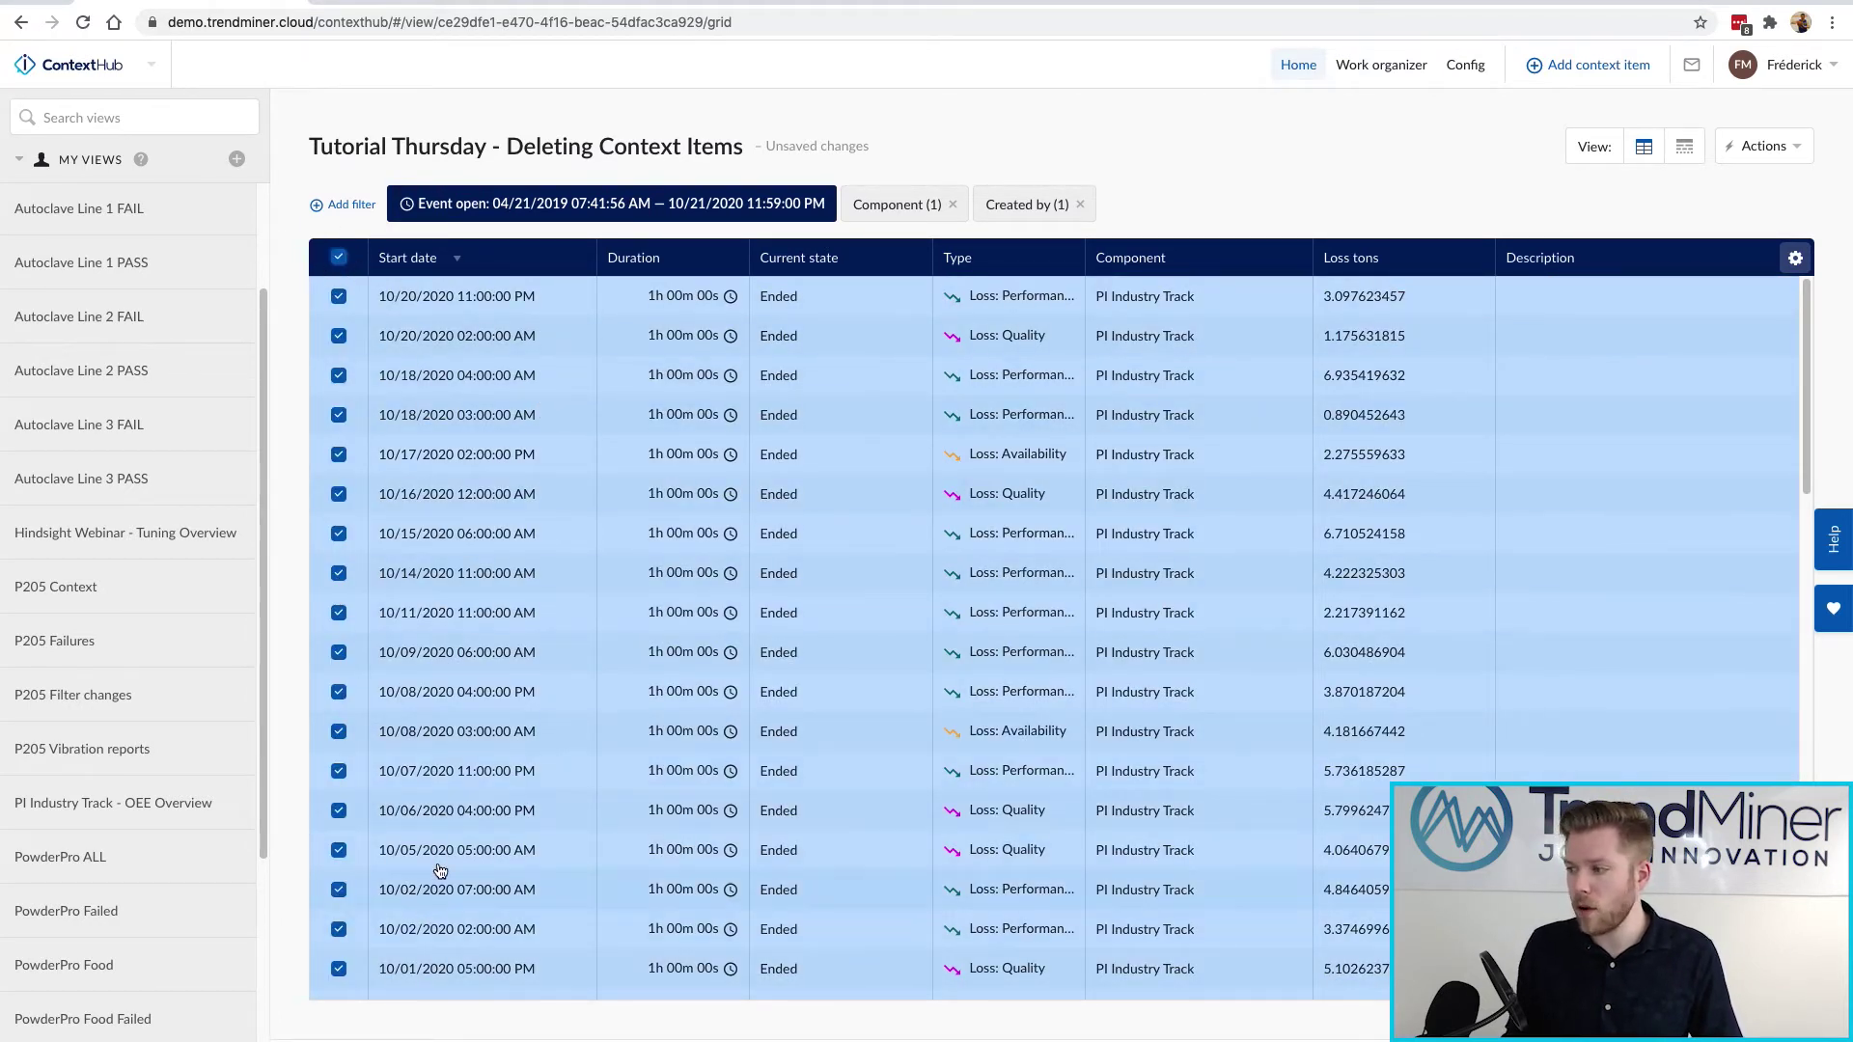
key(Delete)
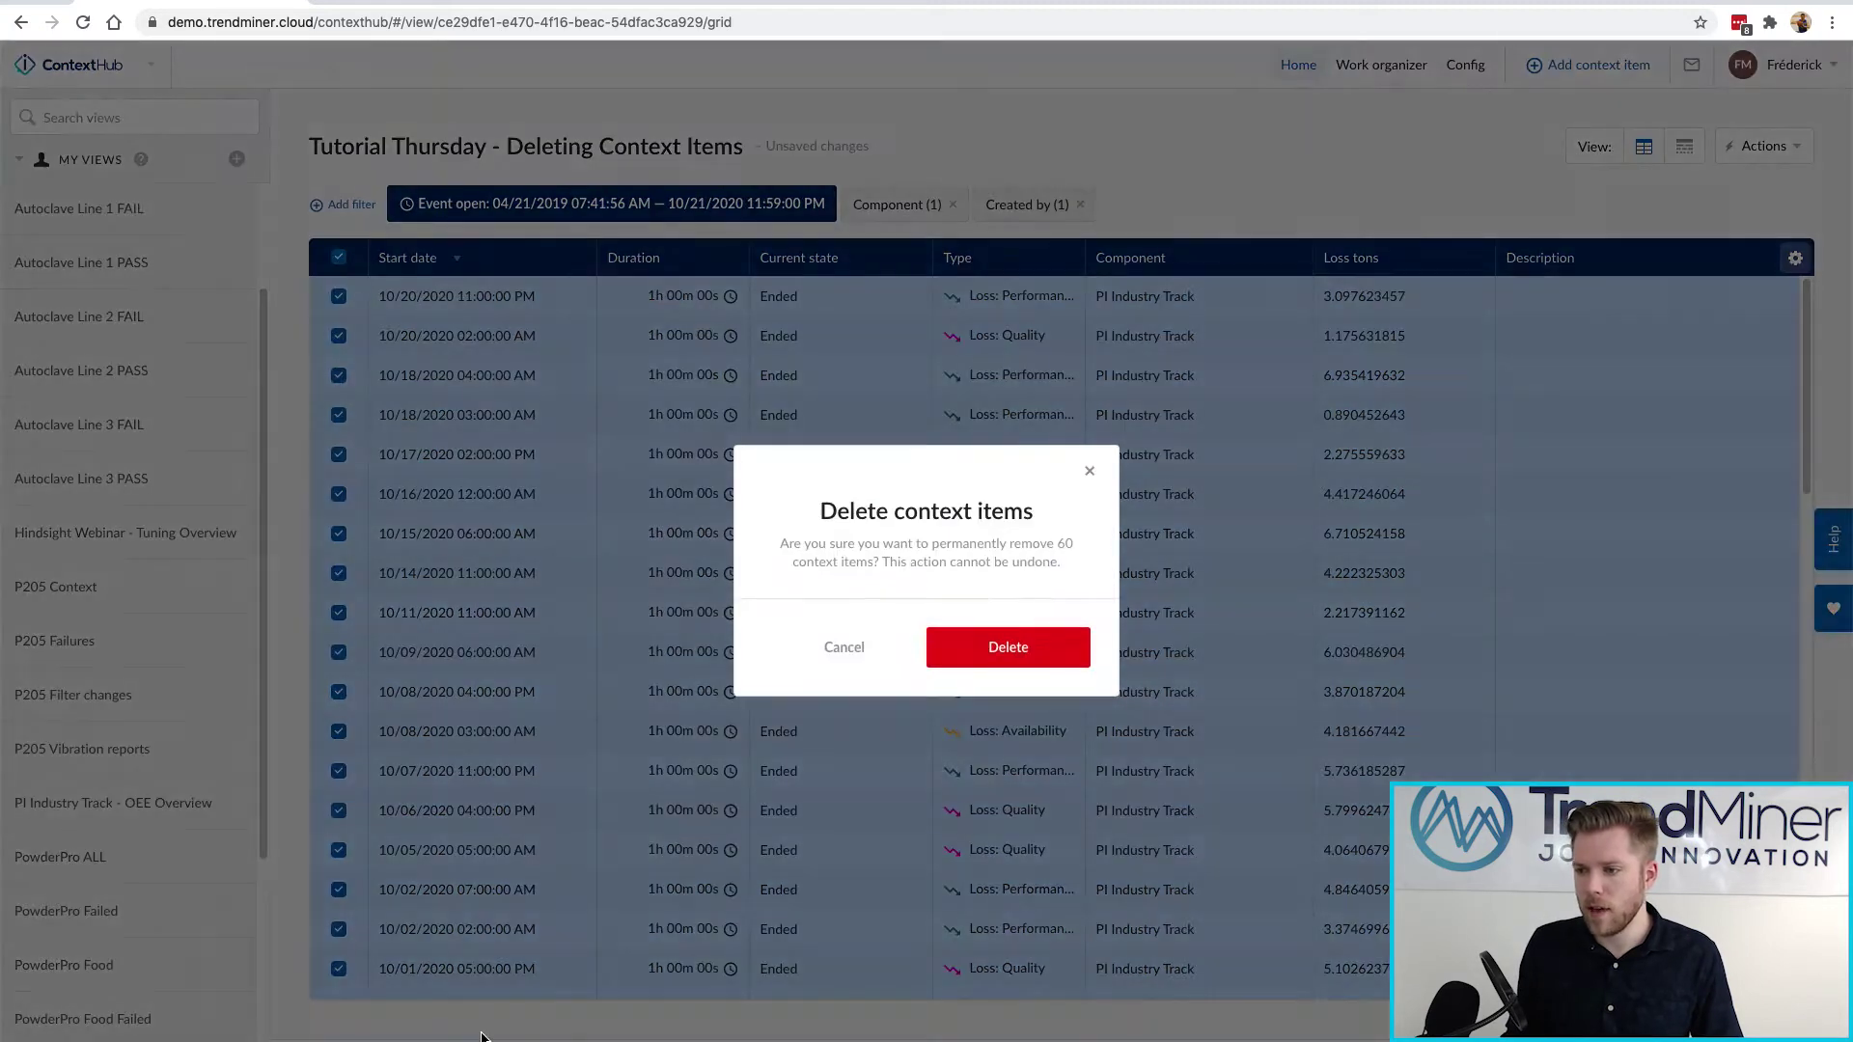
drag(833, 548, 1080, 577)
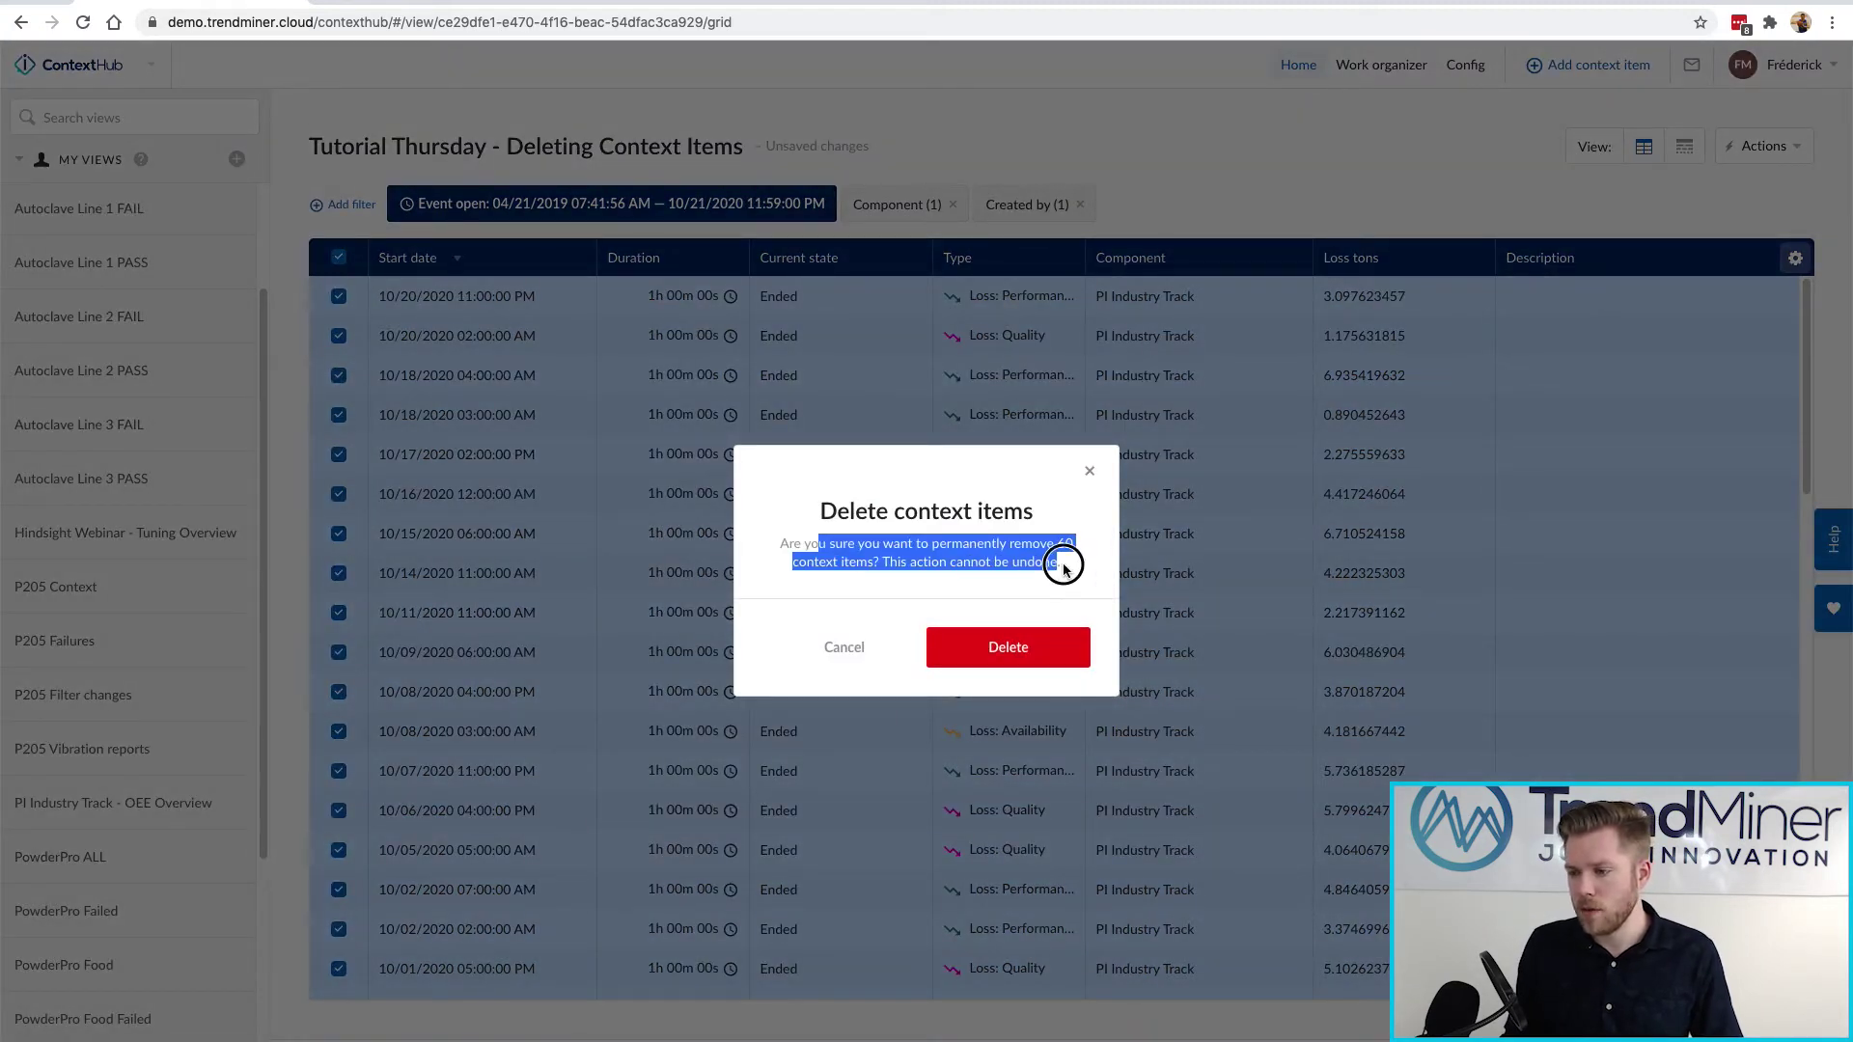
click(997, 570)
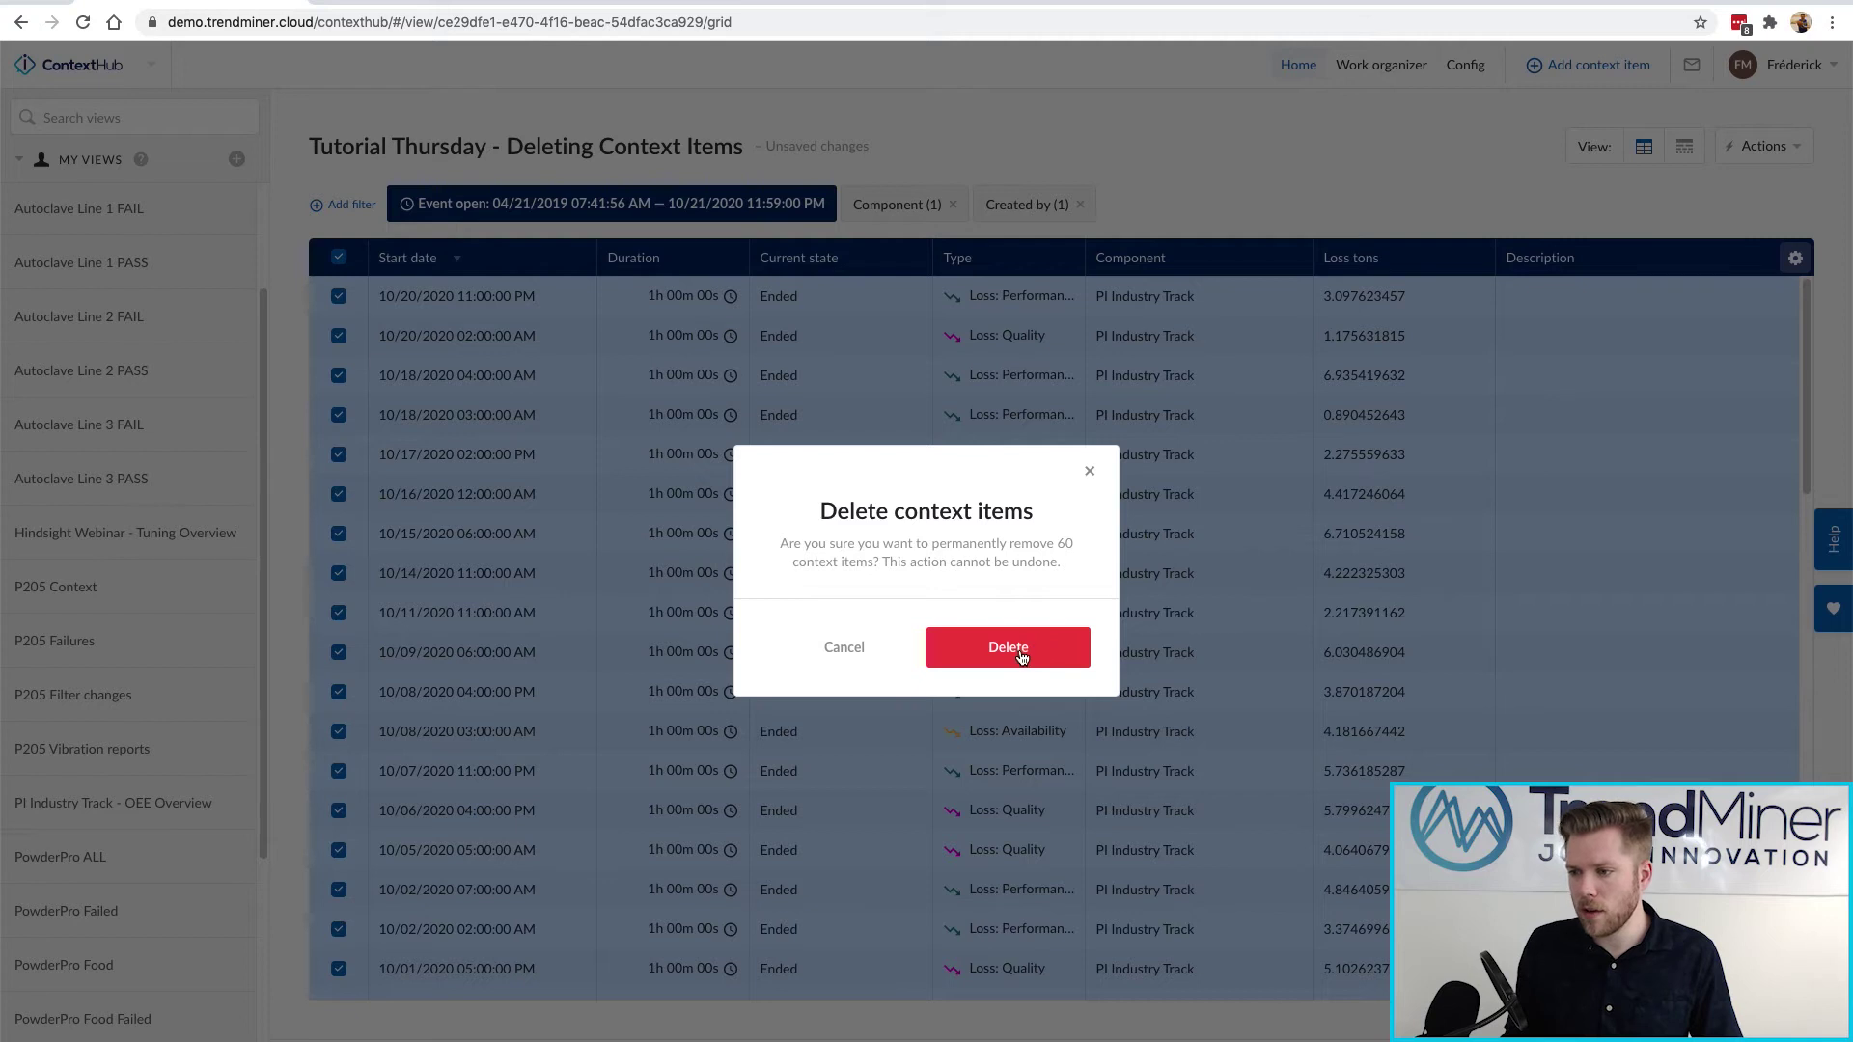
click(1022, 658)
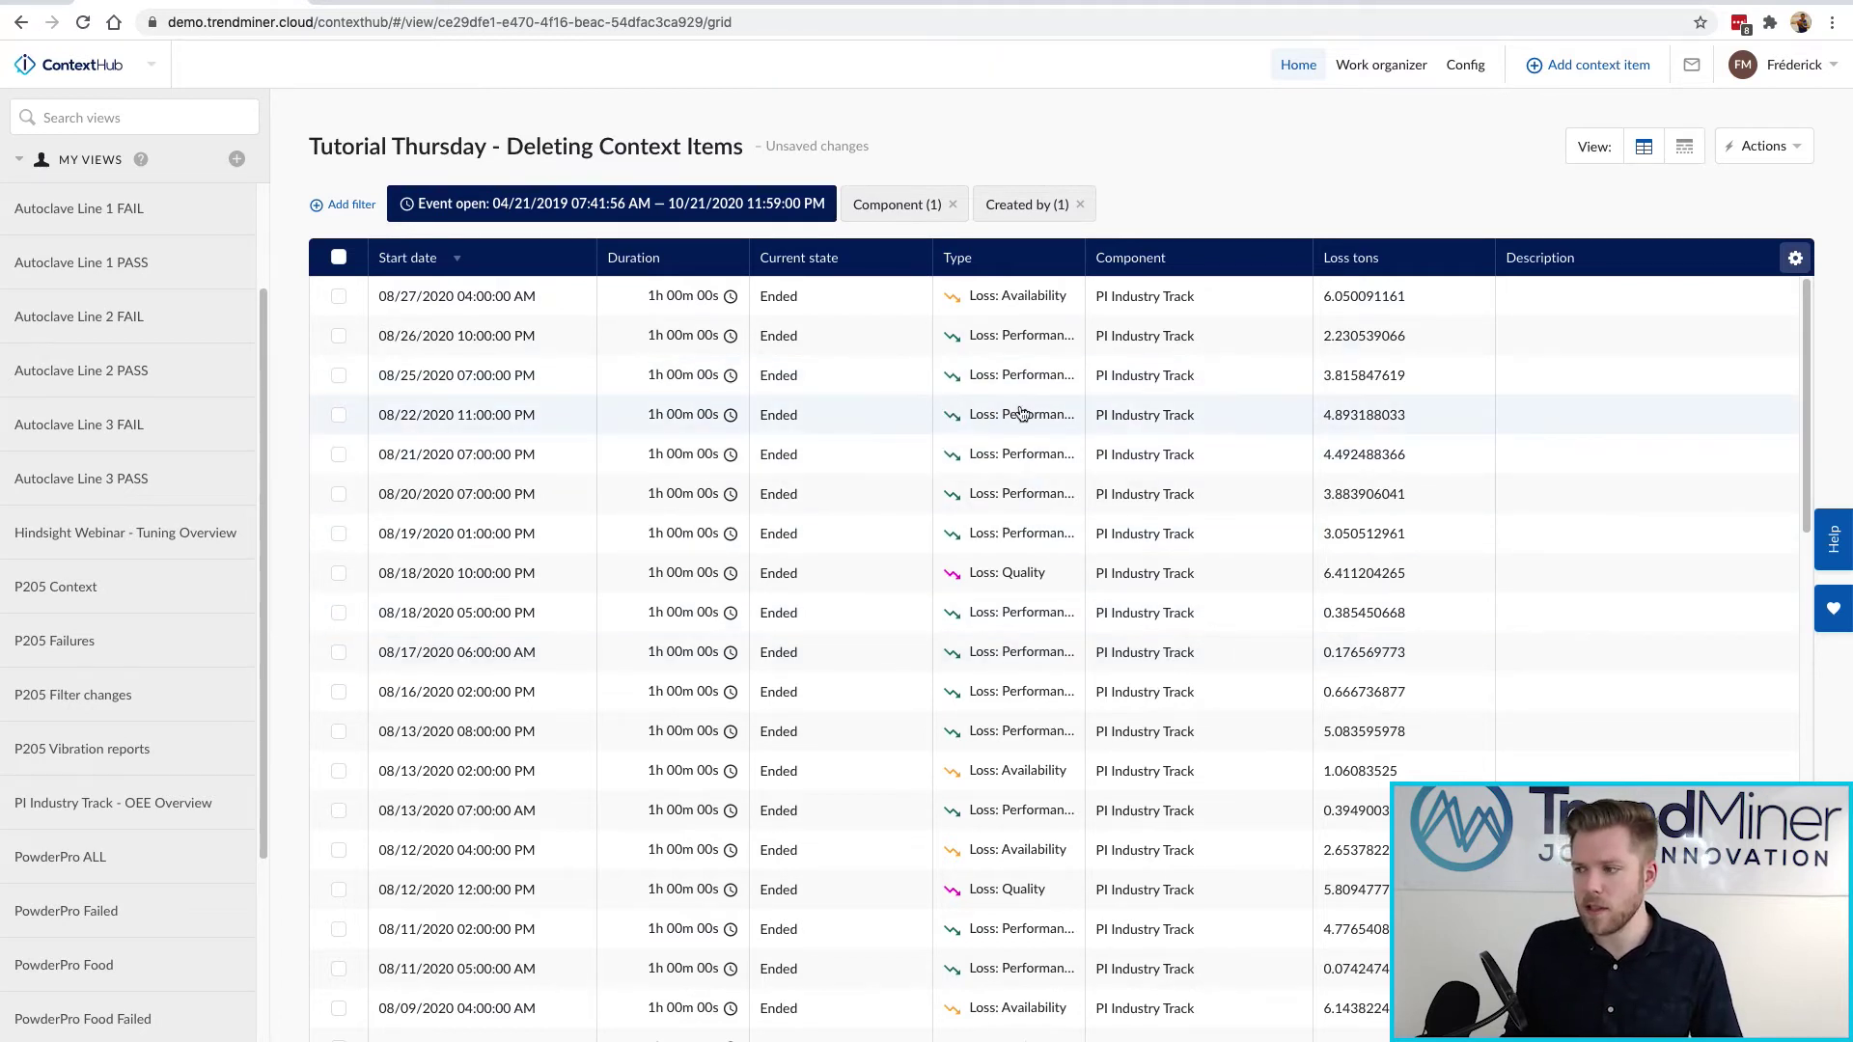
Load more rows, then select and permanently delete the 360 loaded context items
scroll(1159, 466, down, 10)
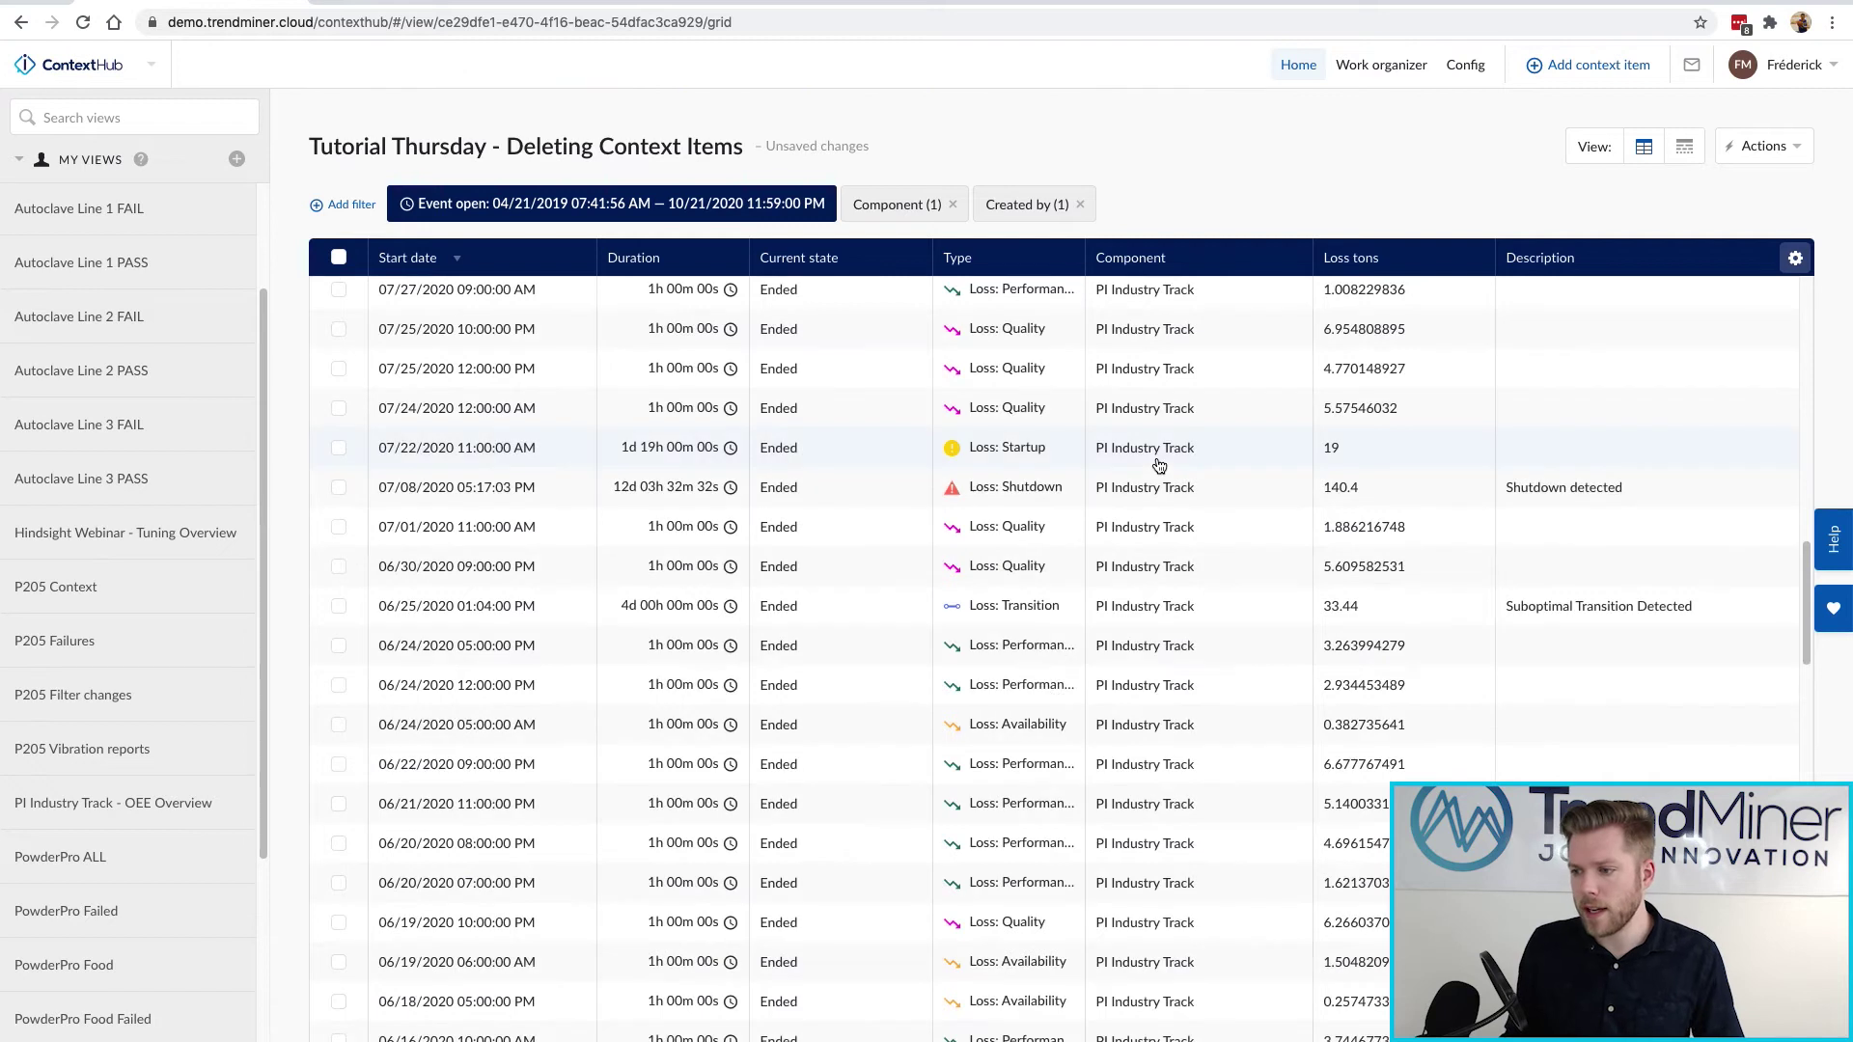
scroll(1159, 466, down, 15)
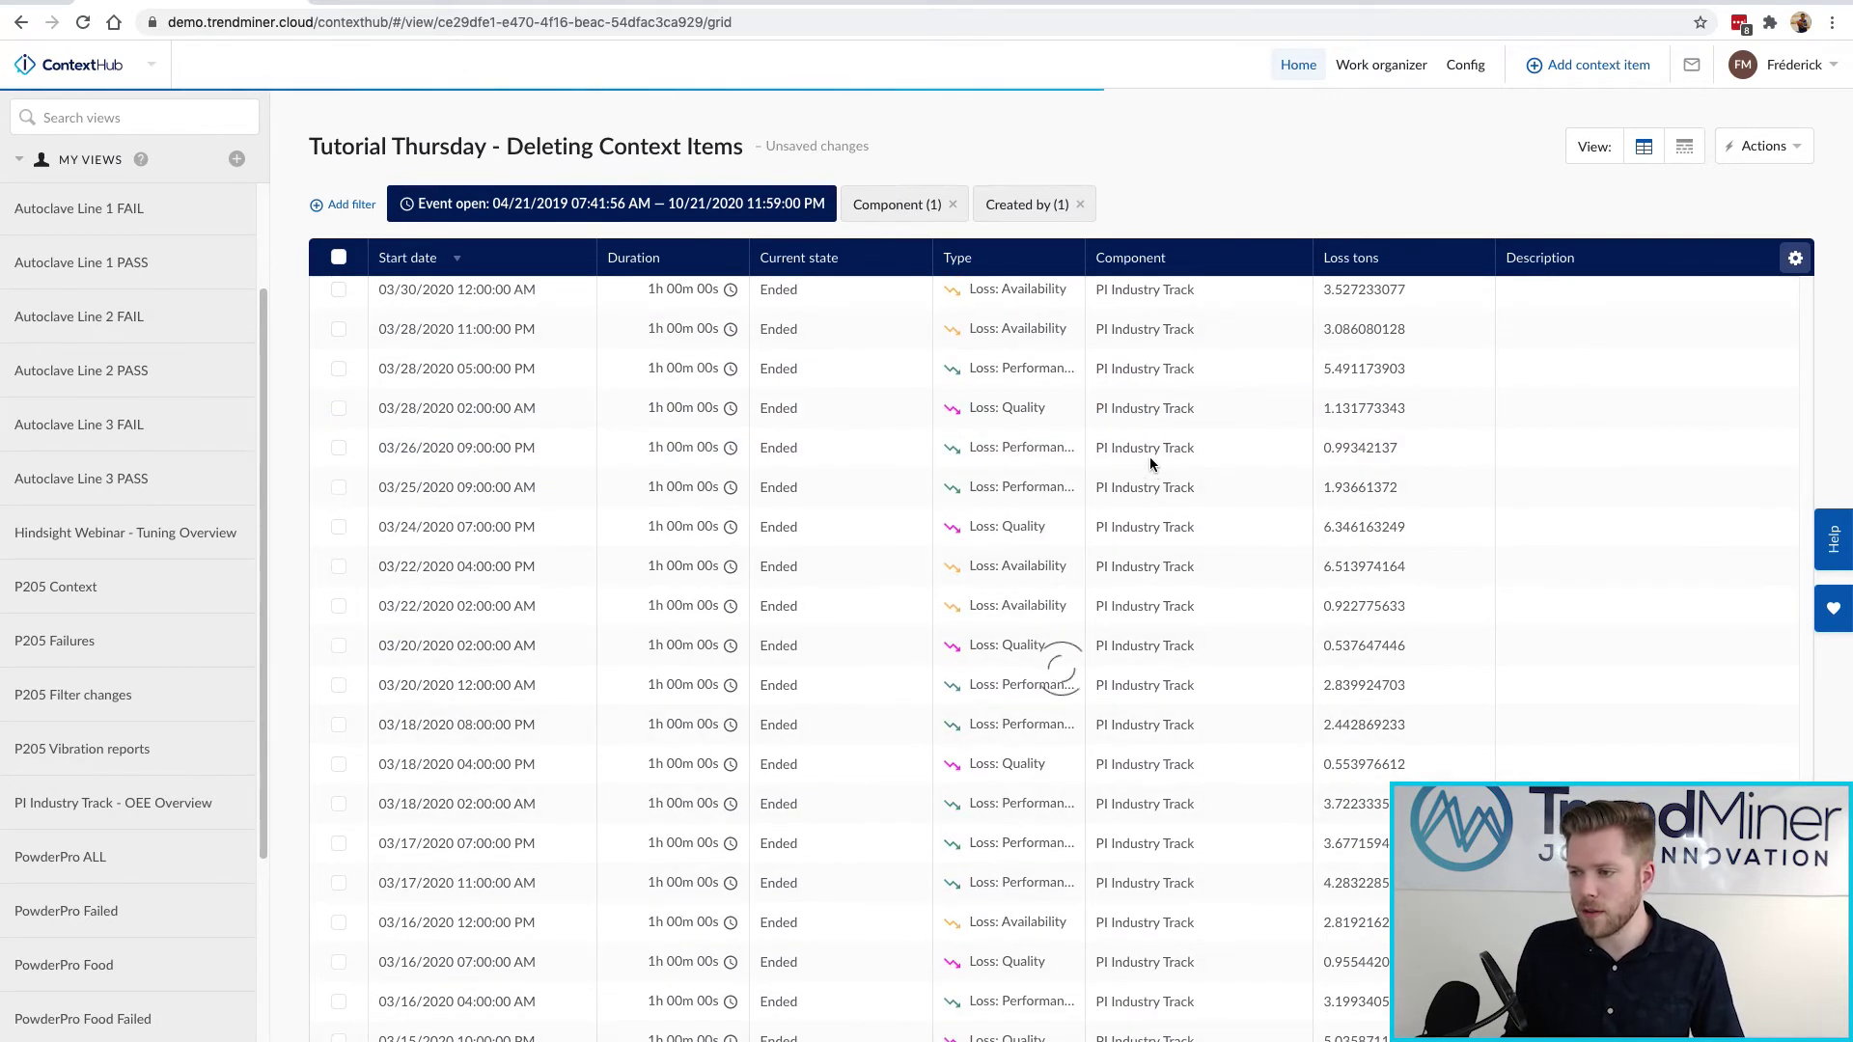
scroll(1149, 456, down, 10)
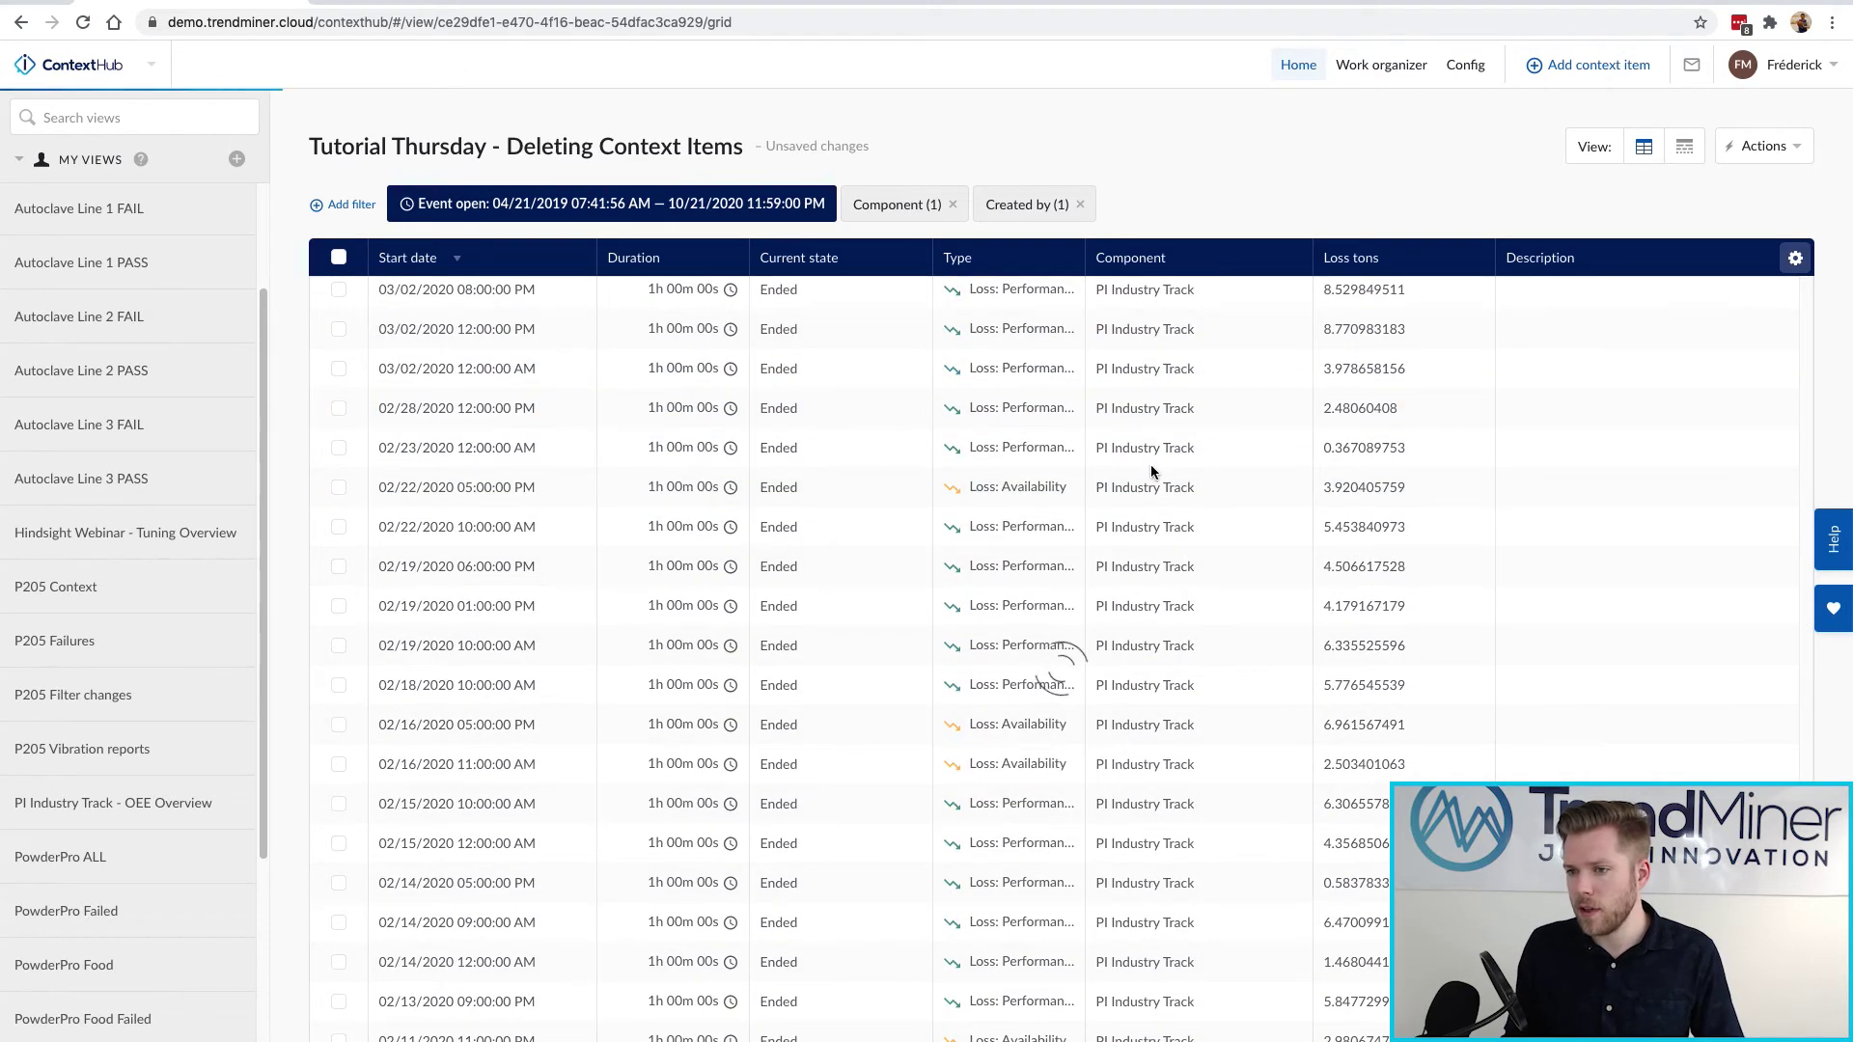
scroll(1149, 465, down, 10)
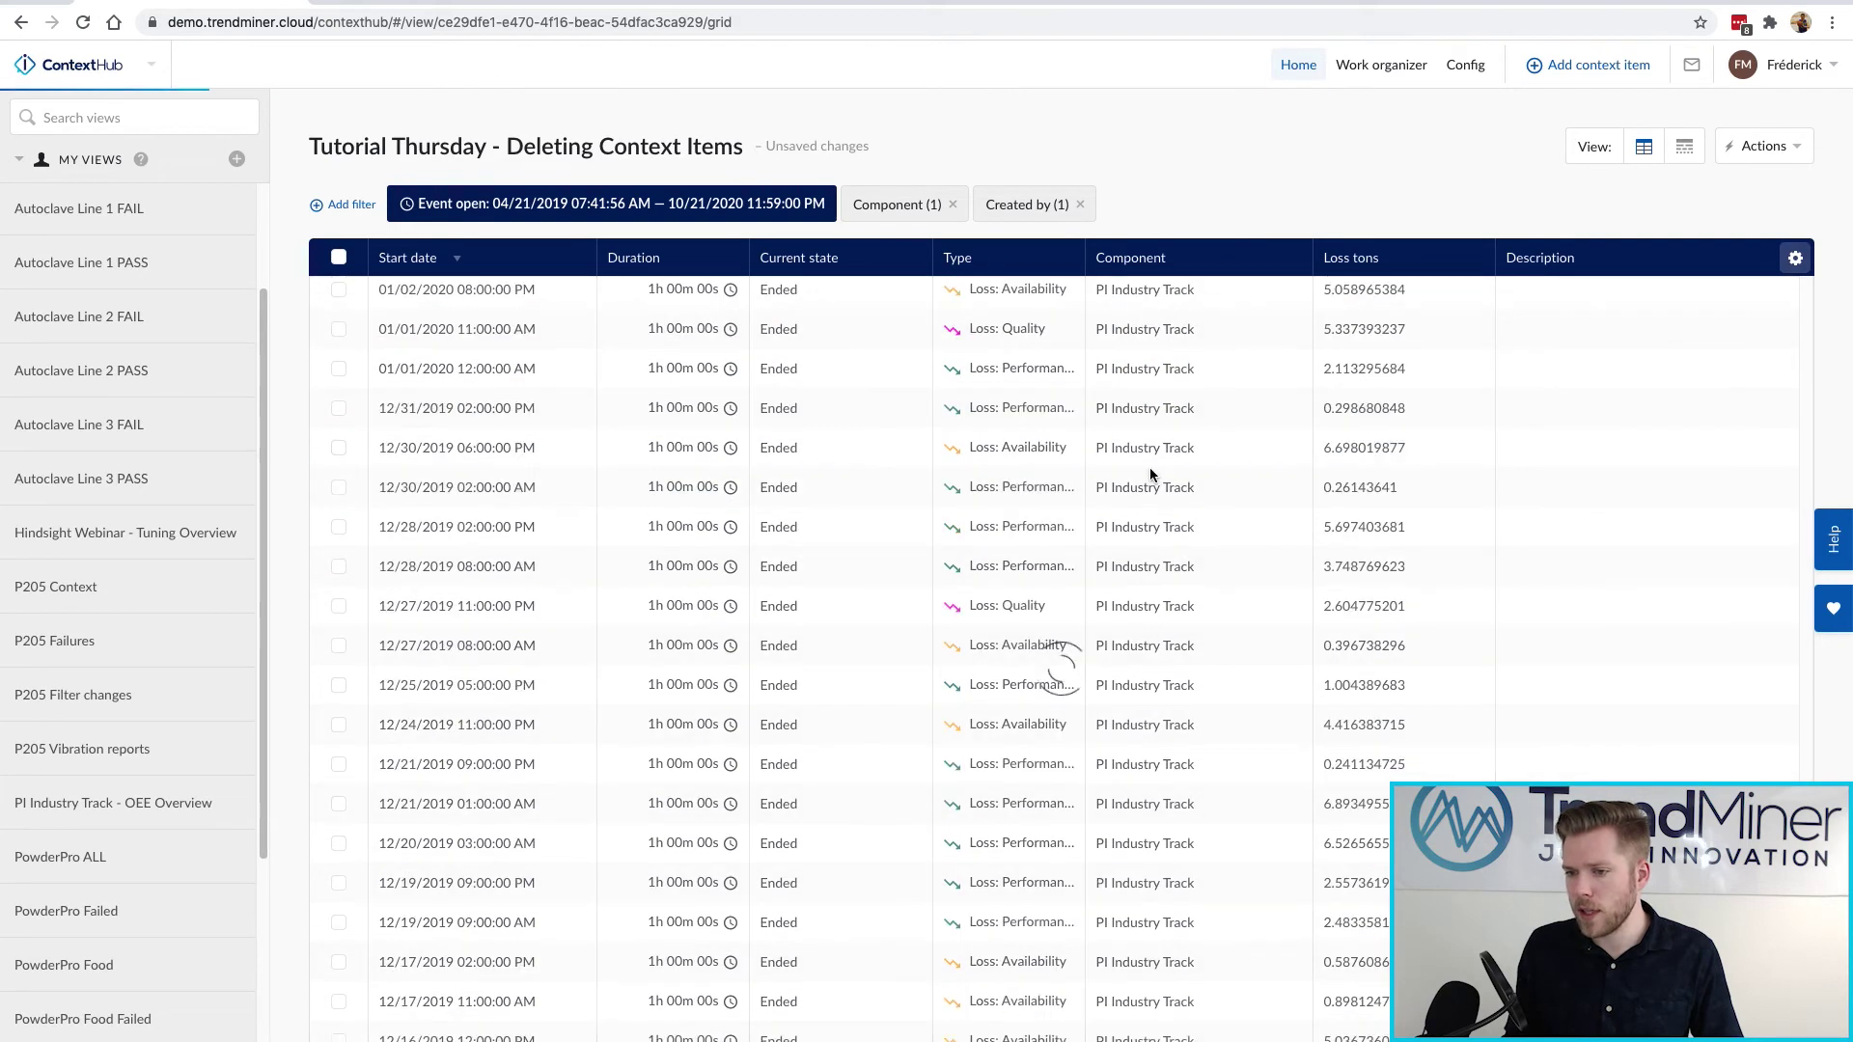
scroll(1149, 467, down, 10)
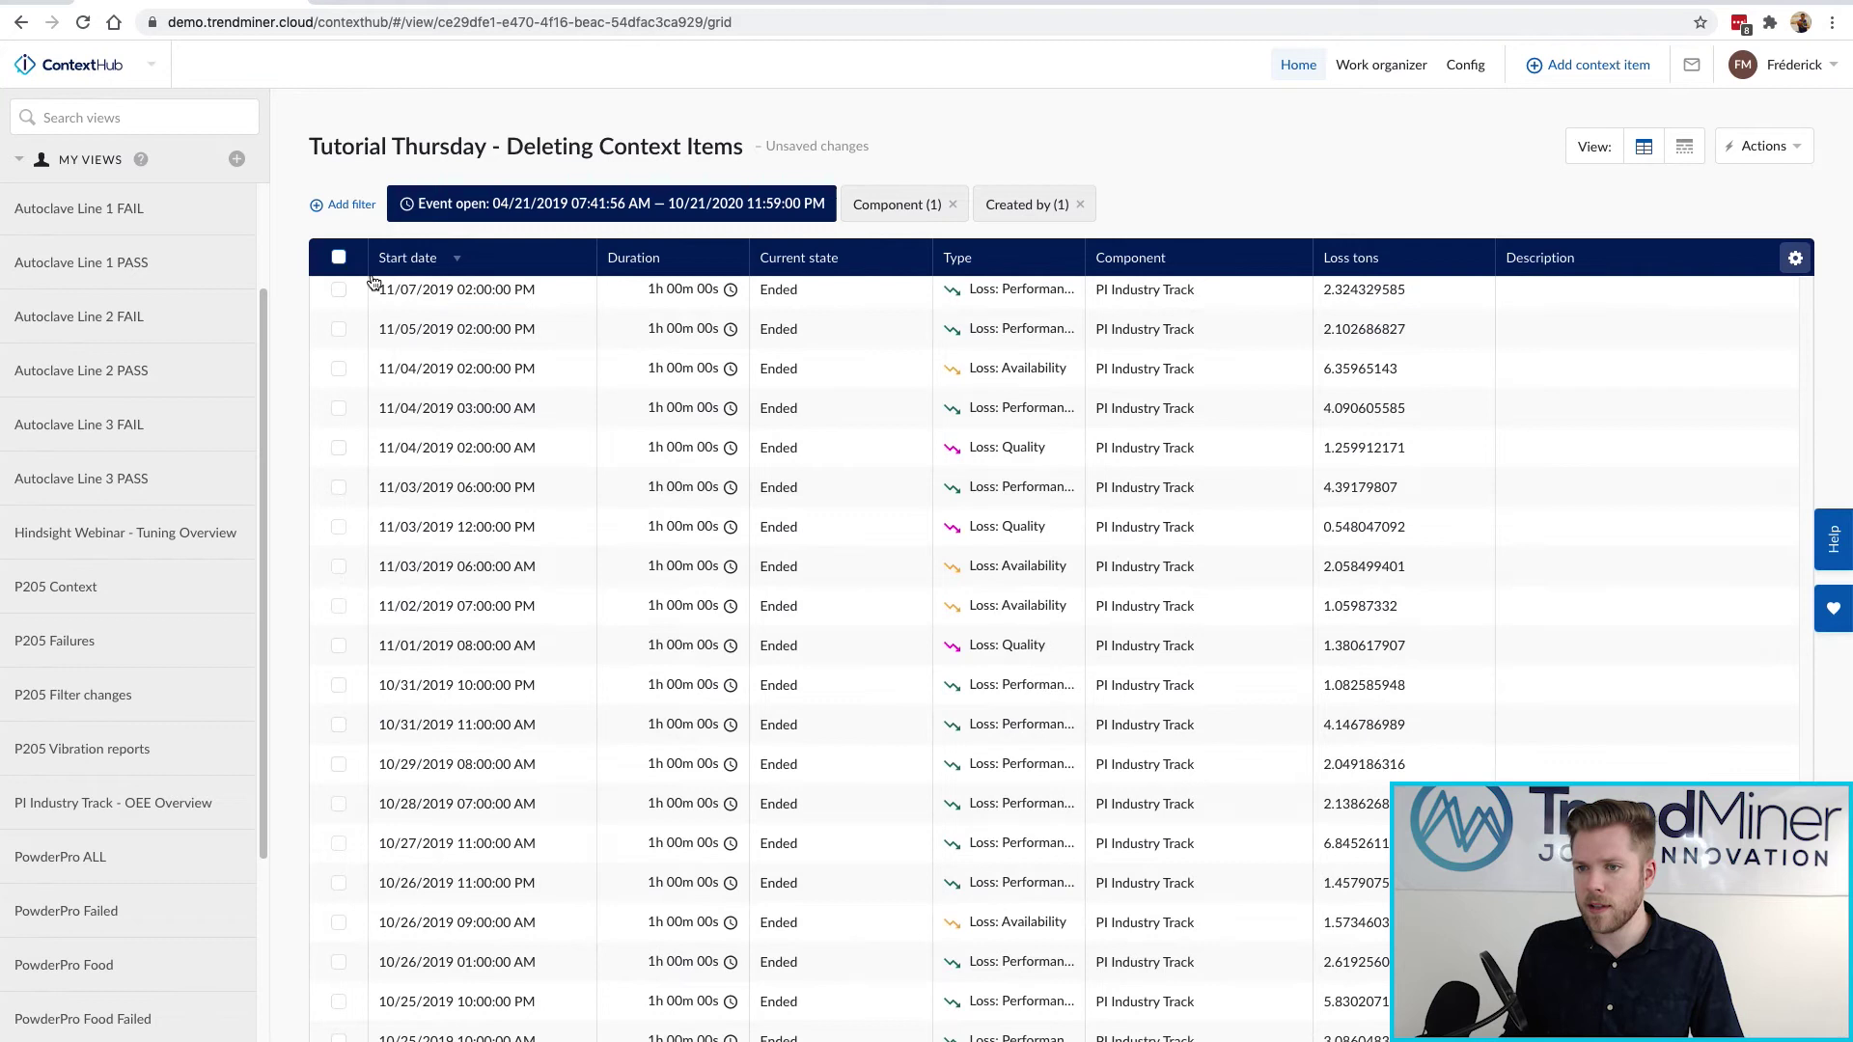
click(338, 256)
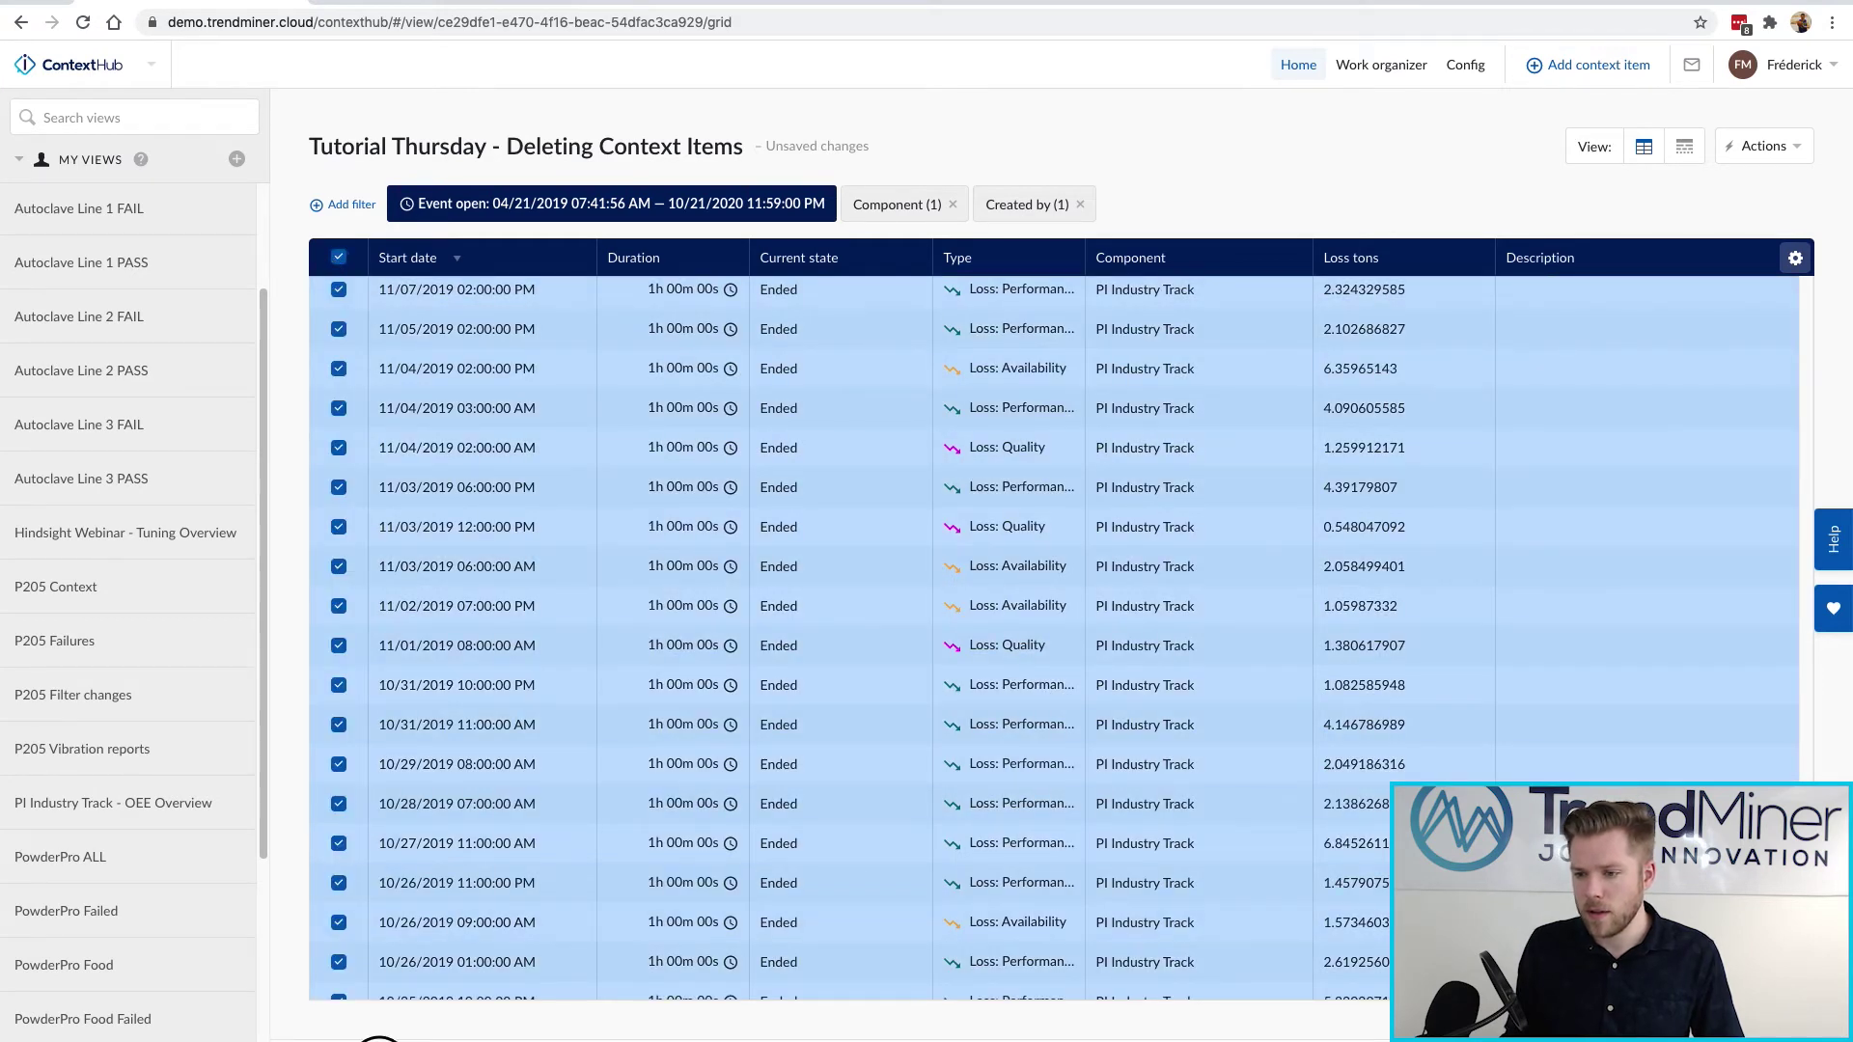
key(Delete)
drag(1048, 546, 1082, 543)
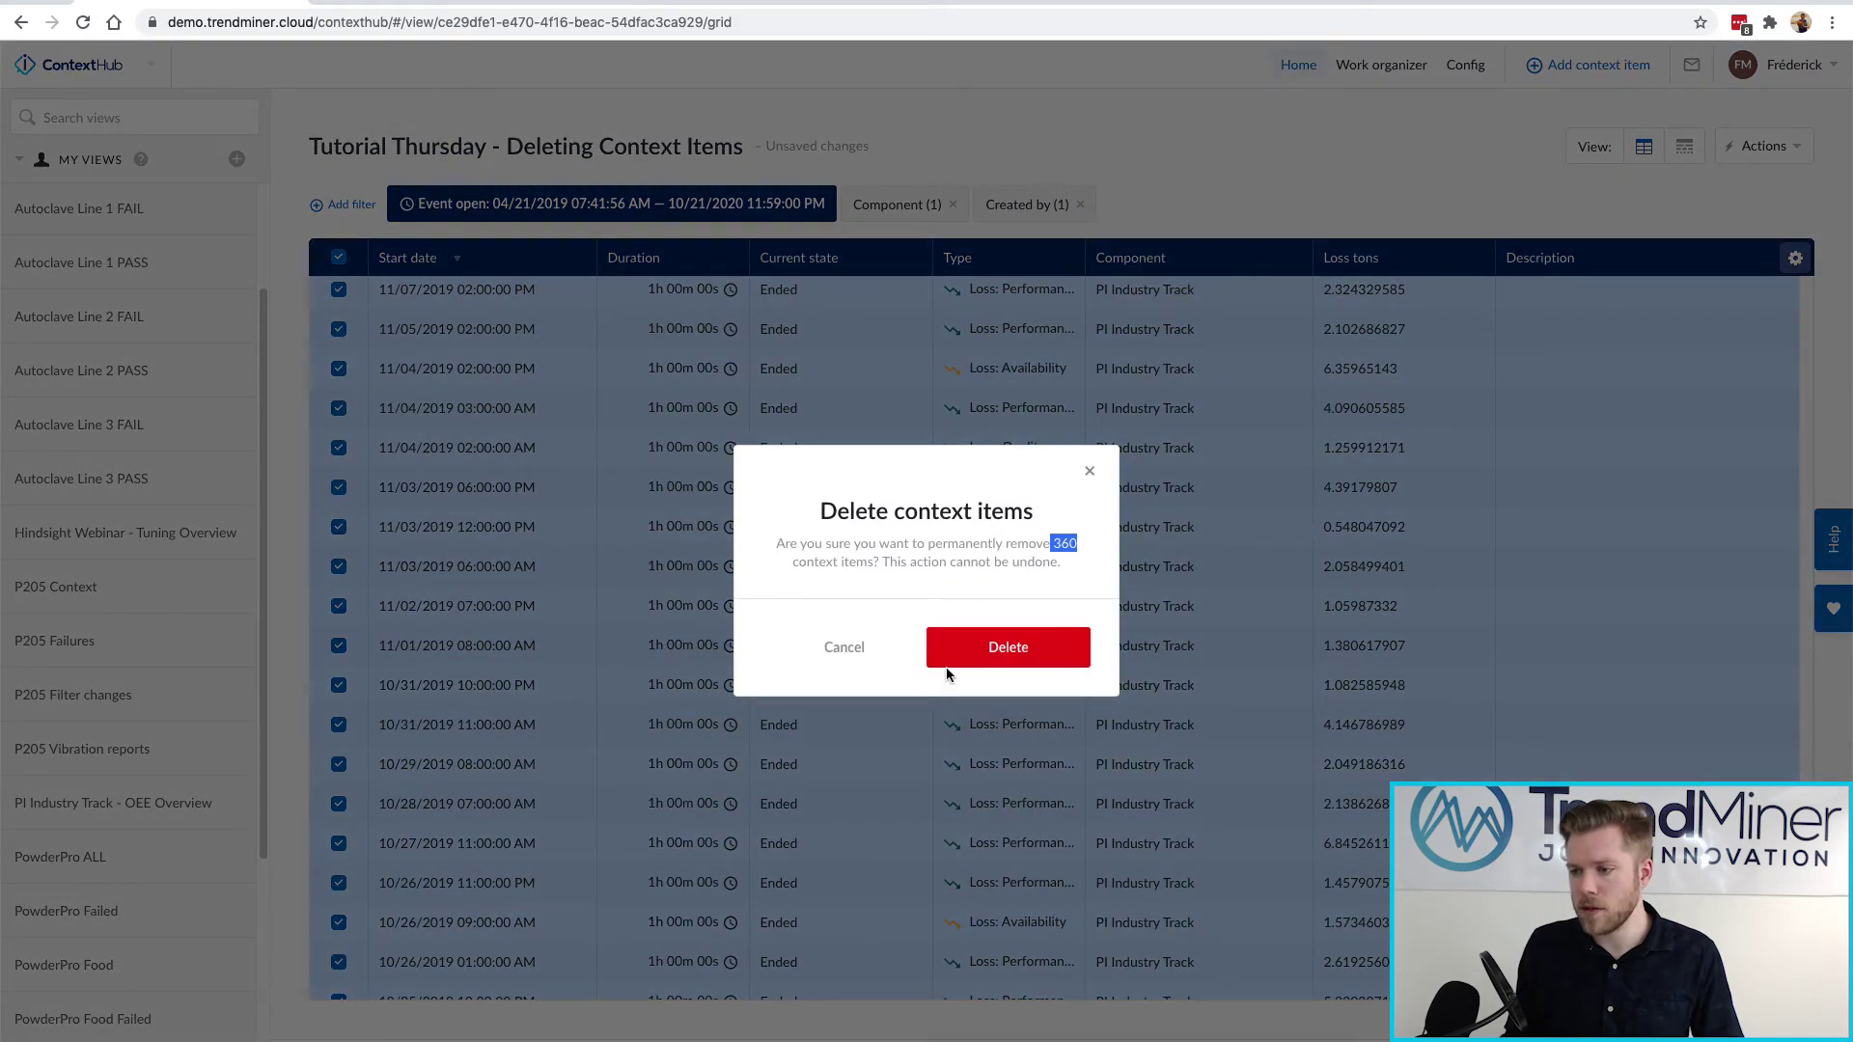
click(1007, 648)
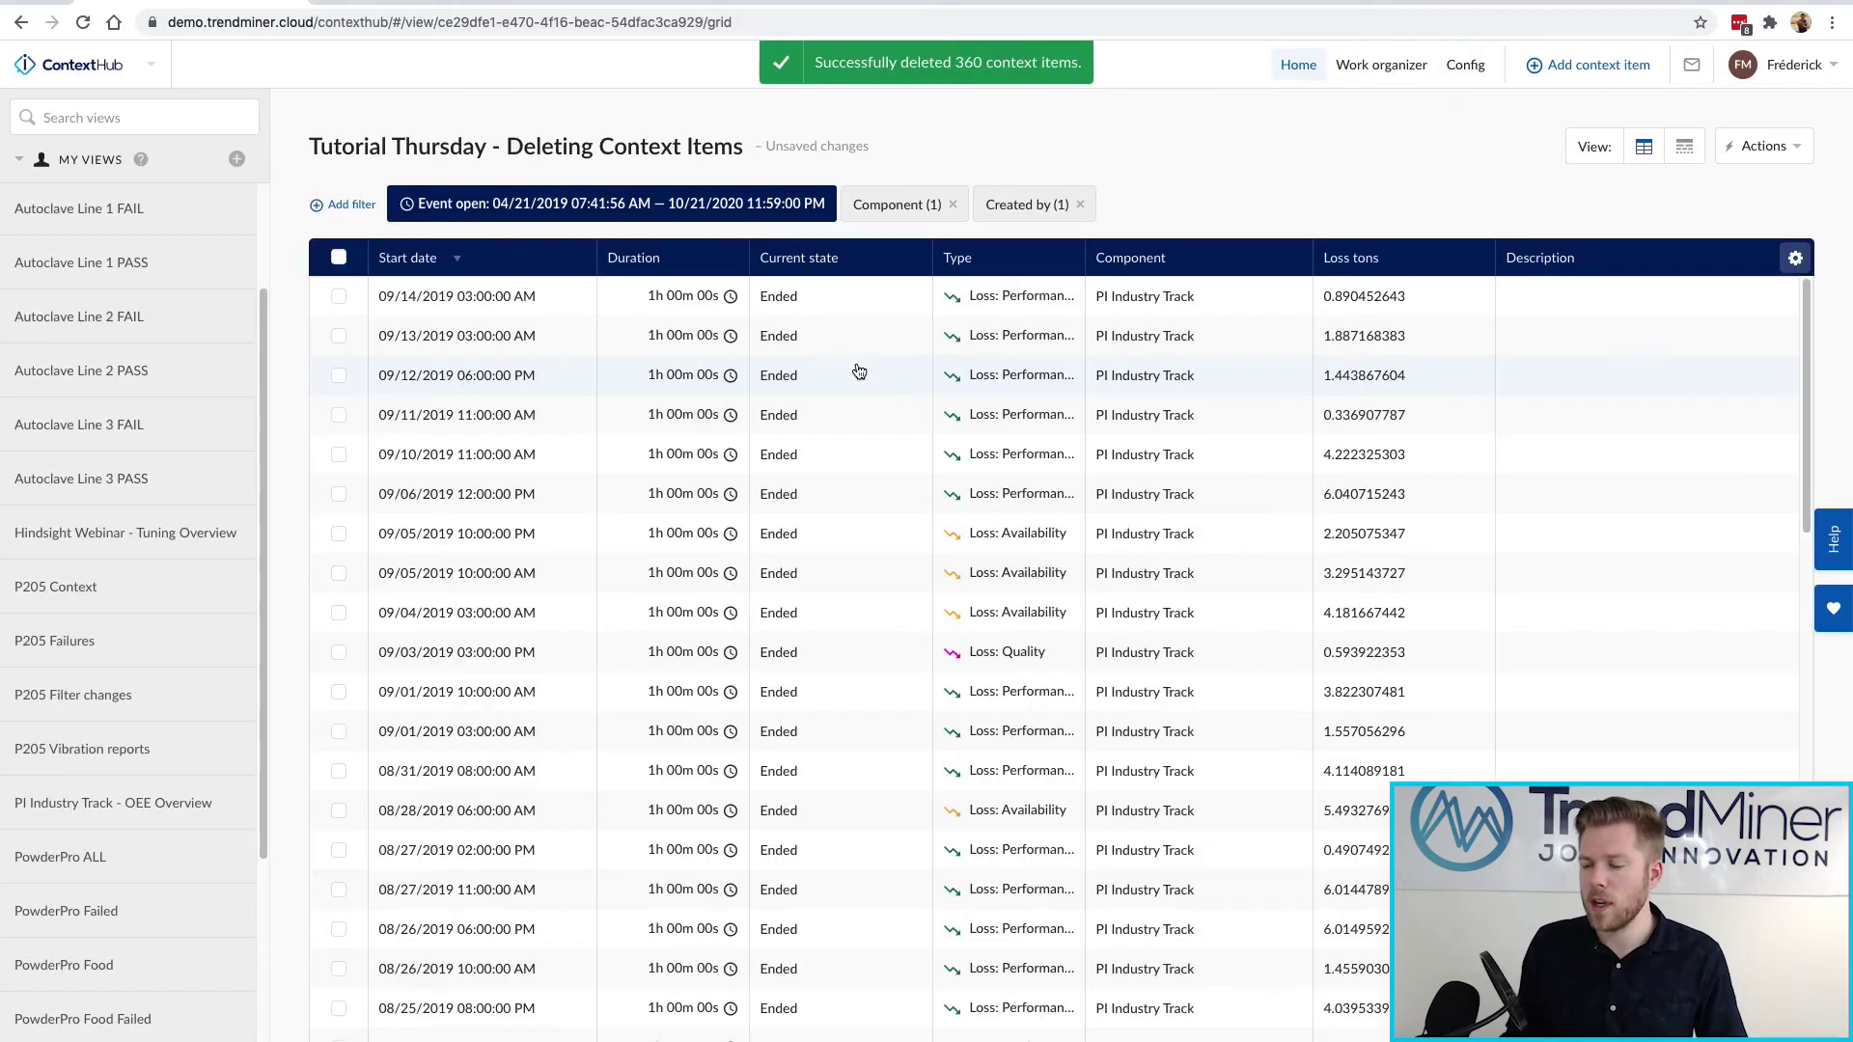
Load the remaining rows and permanently delete the 120 selected context items
scroll(1206, 434, down, 5)
scroll(1206, 432, down, 6)
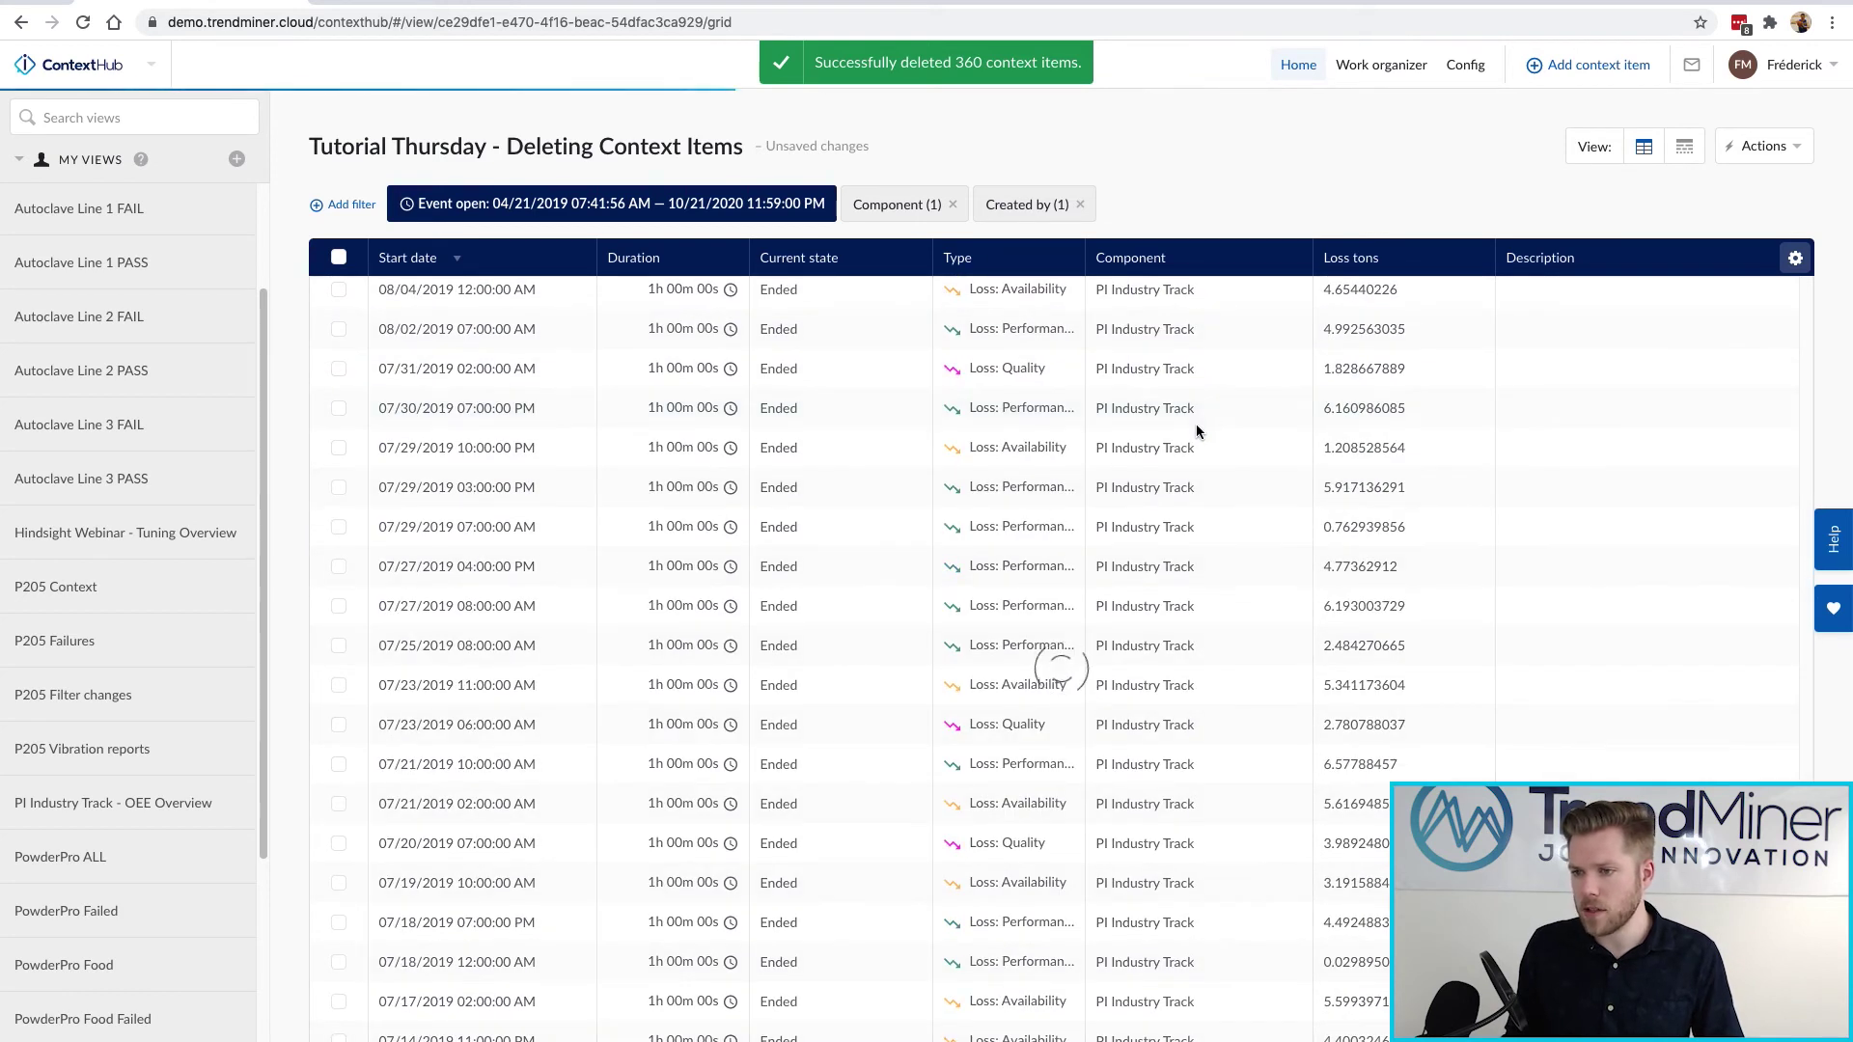
scroll(1126, 440, down, 10)
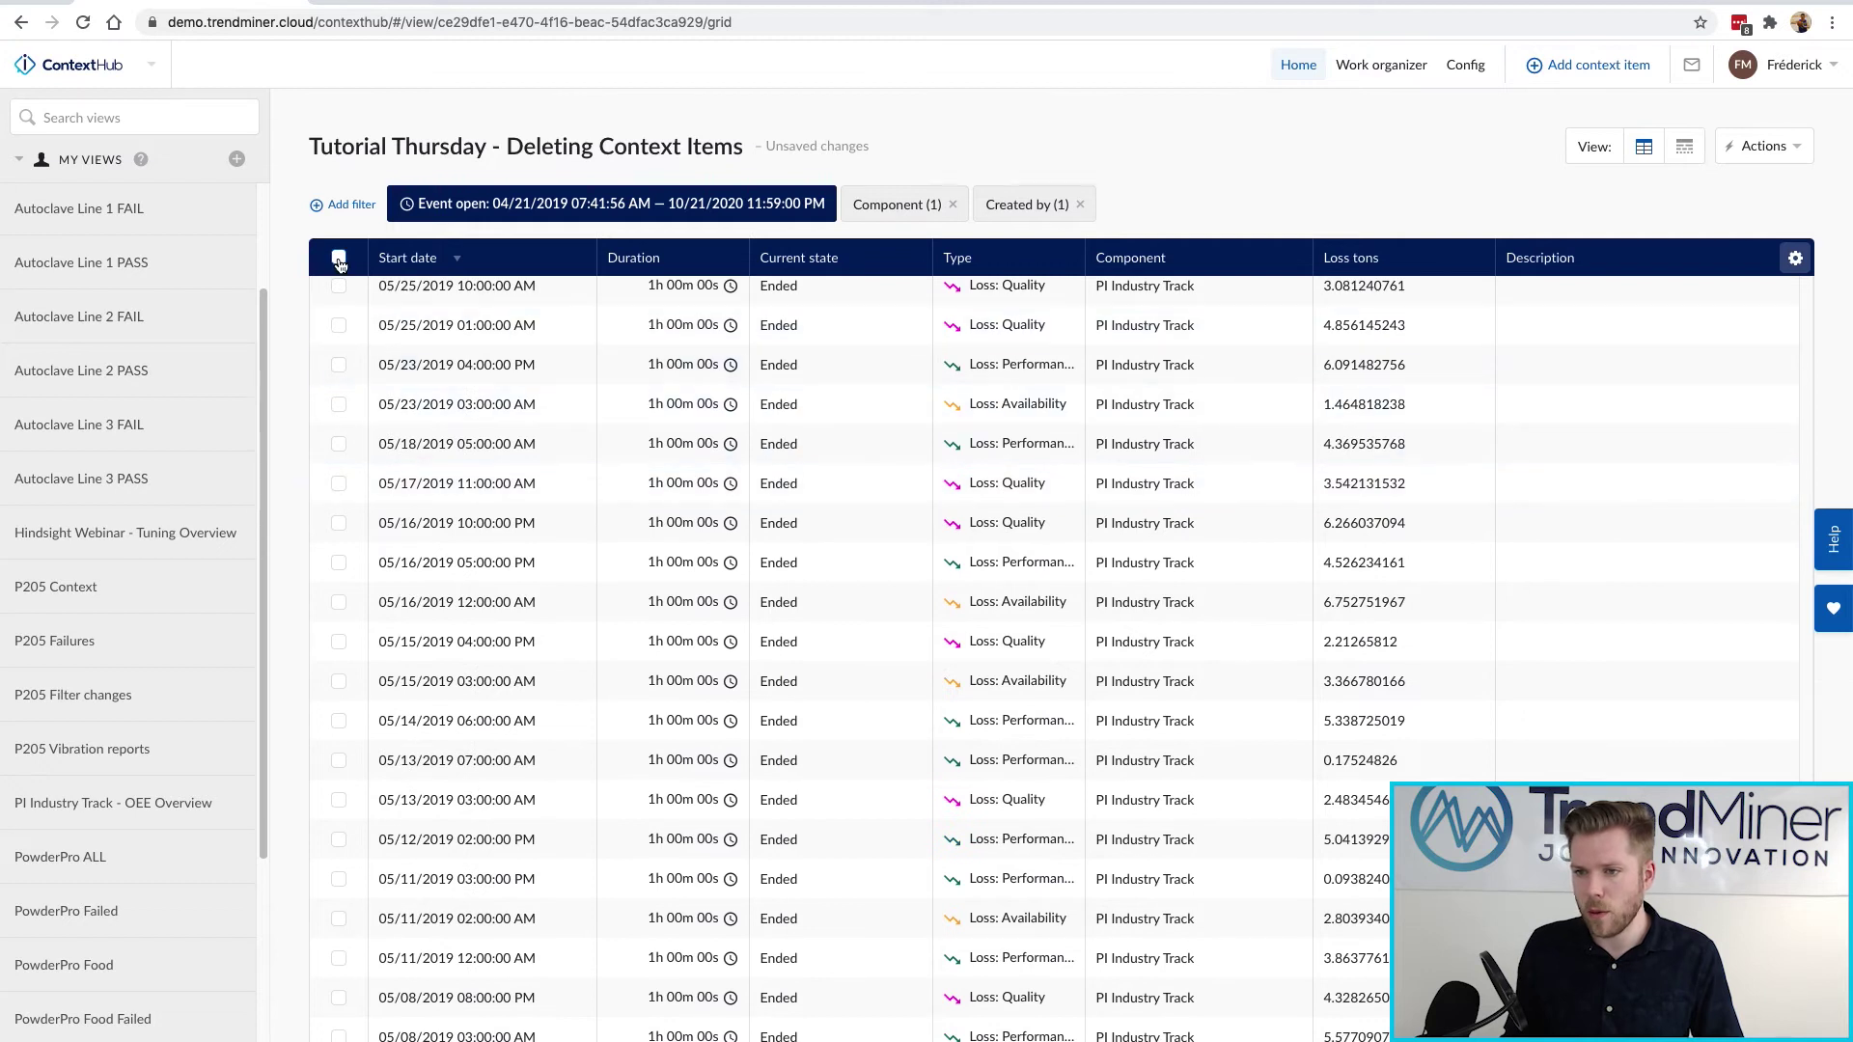
key(ctrl+a)
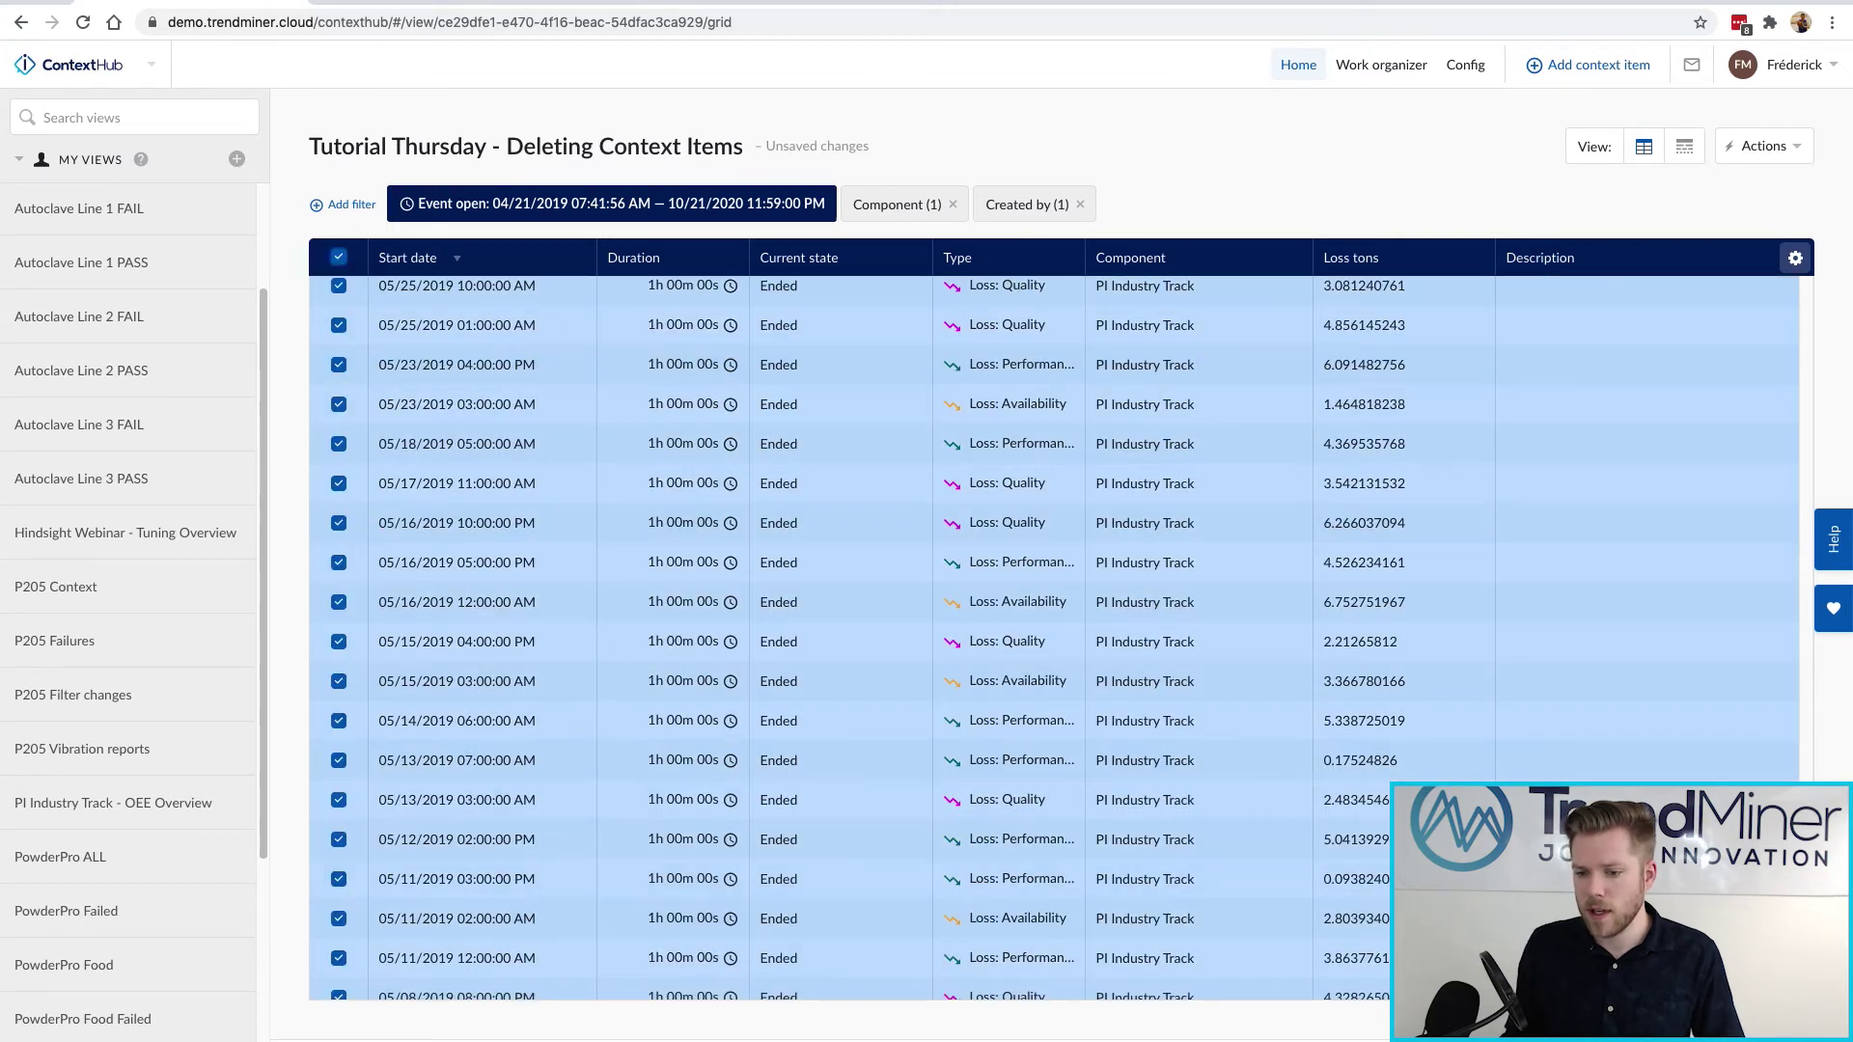
key(Delete)
click(1026, 649)
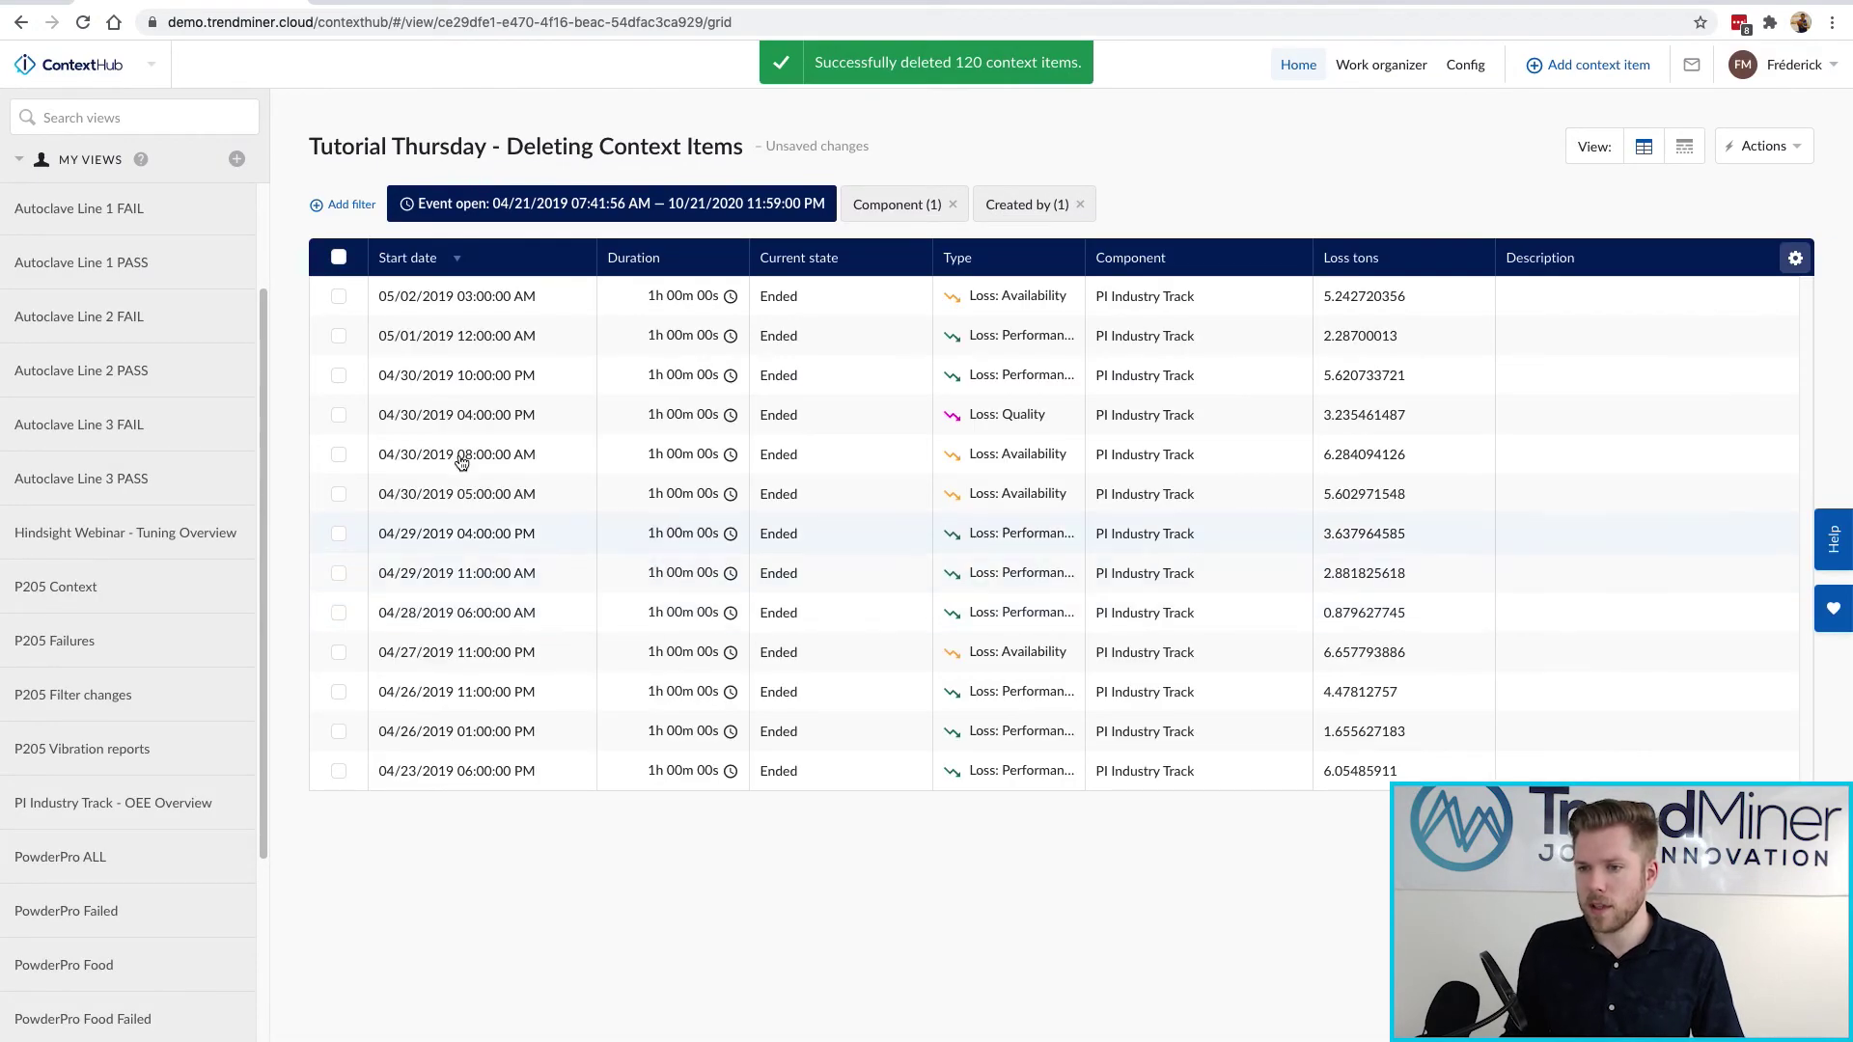
Select and delete the final 13 context items, leaving the view empty
click(339, 258)
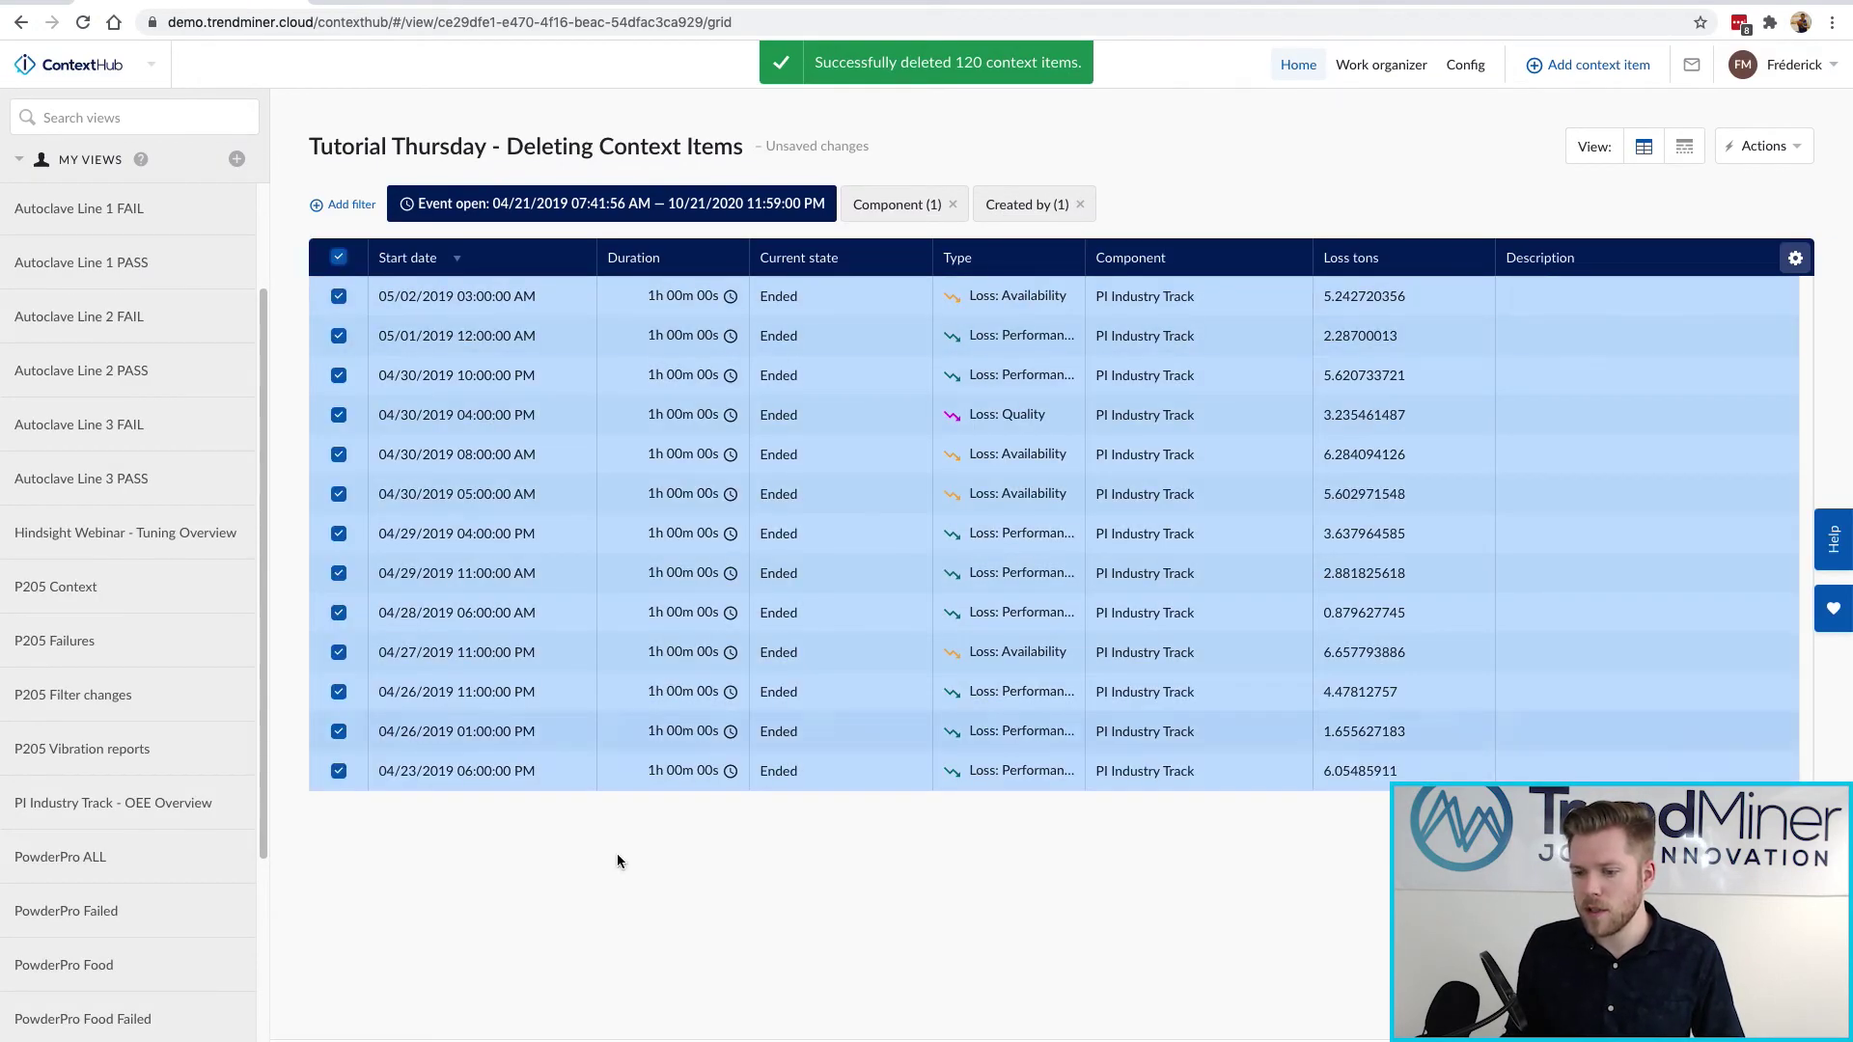
key(Delete)
click(1026, 647)
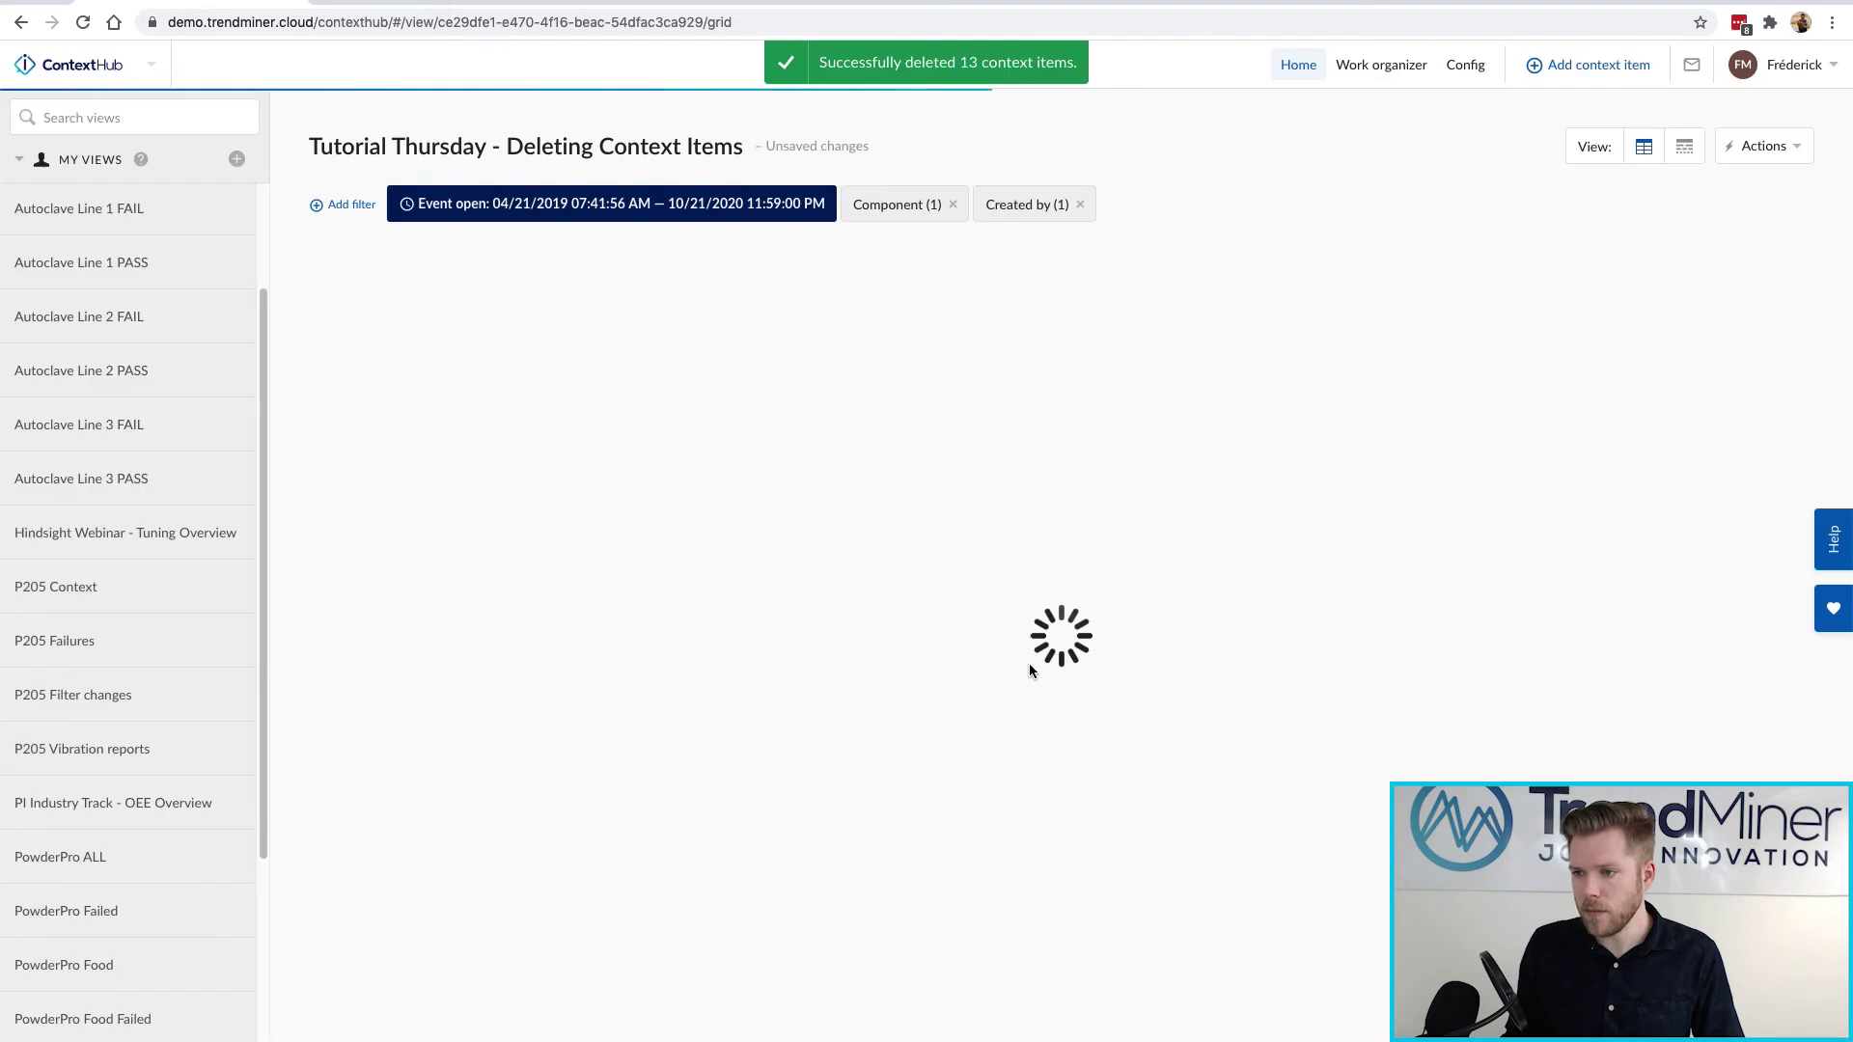
drag(872, 583, 1196, 753)
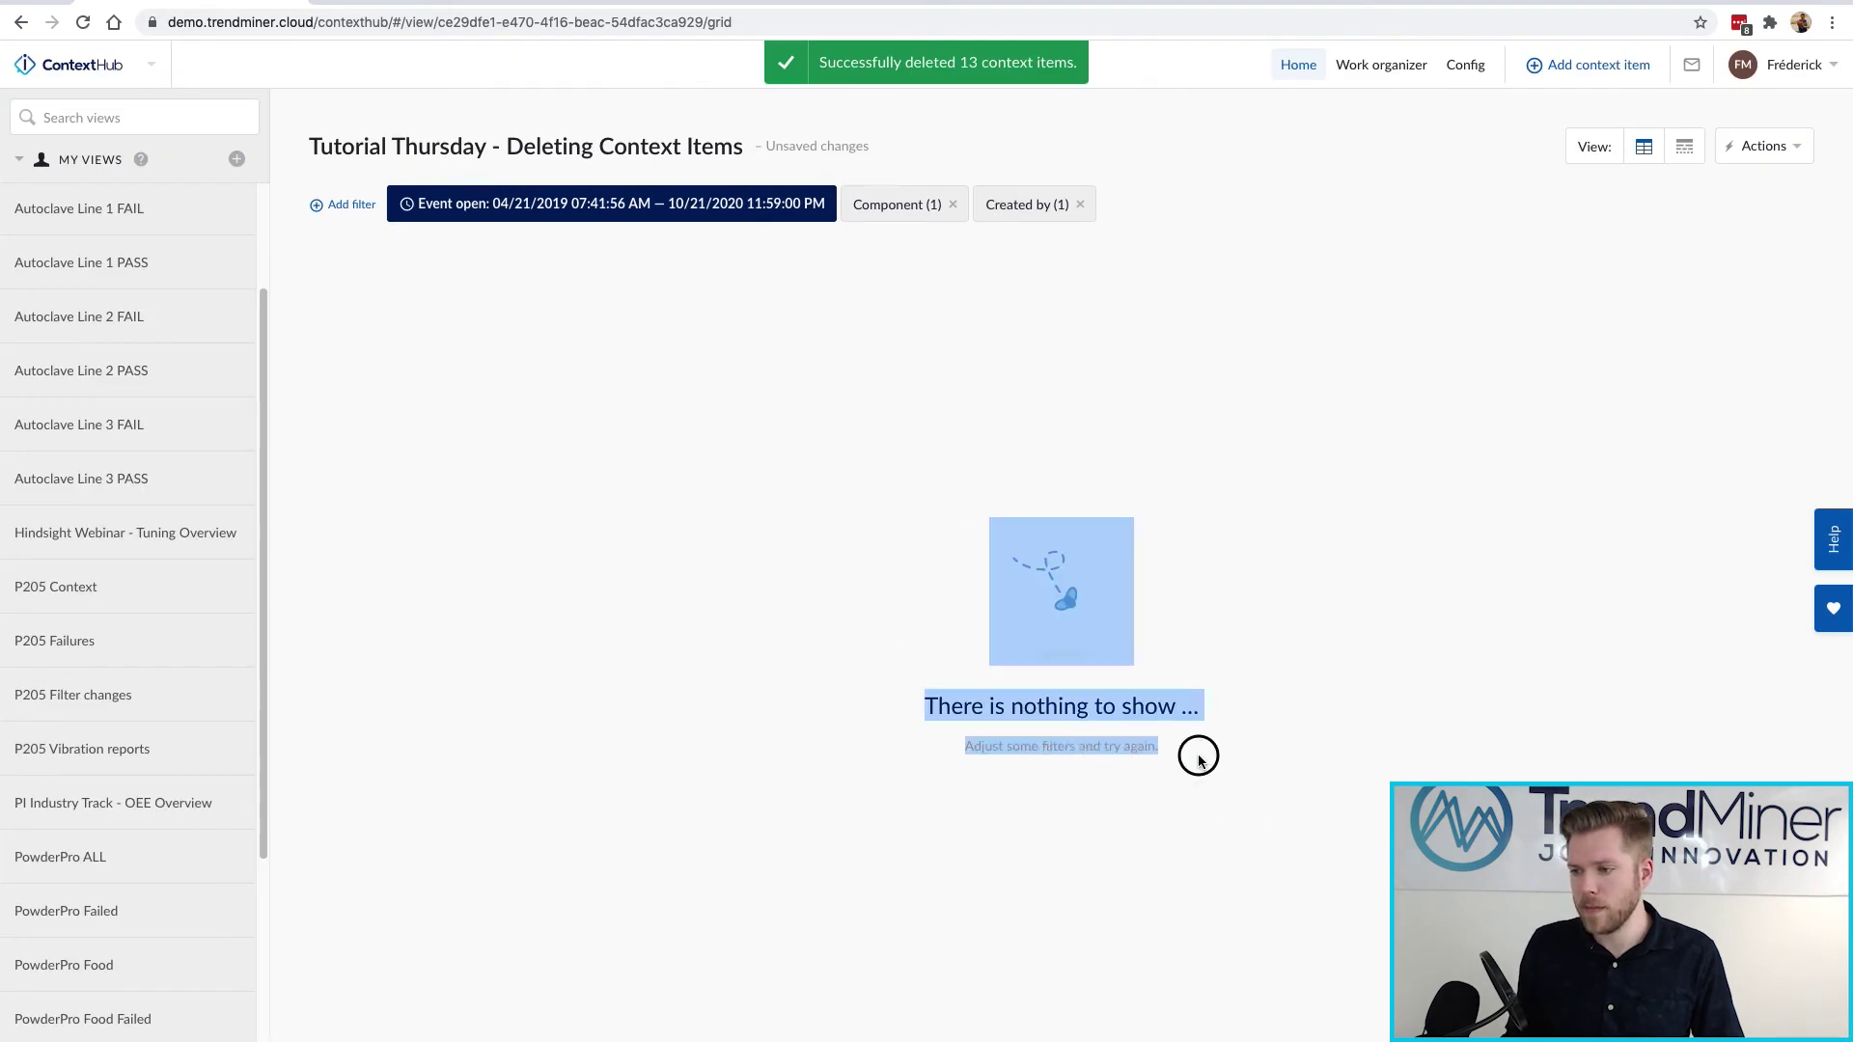
click(1196, 719)
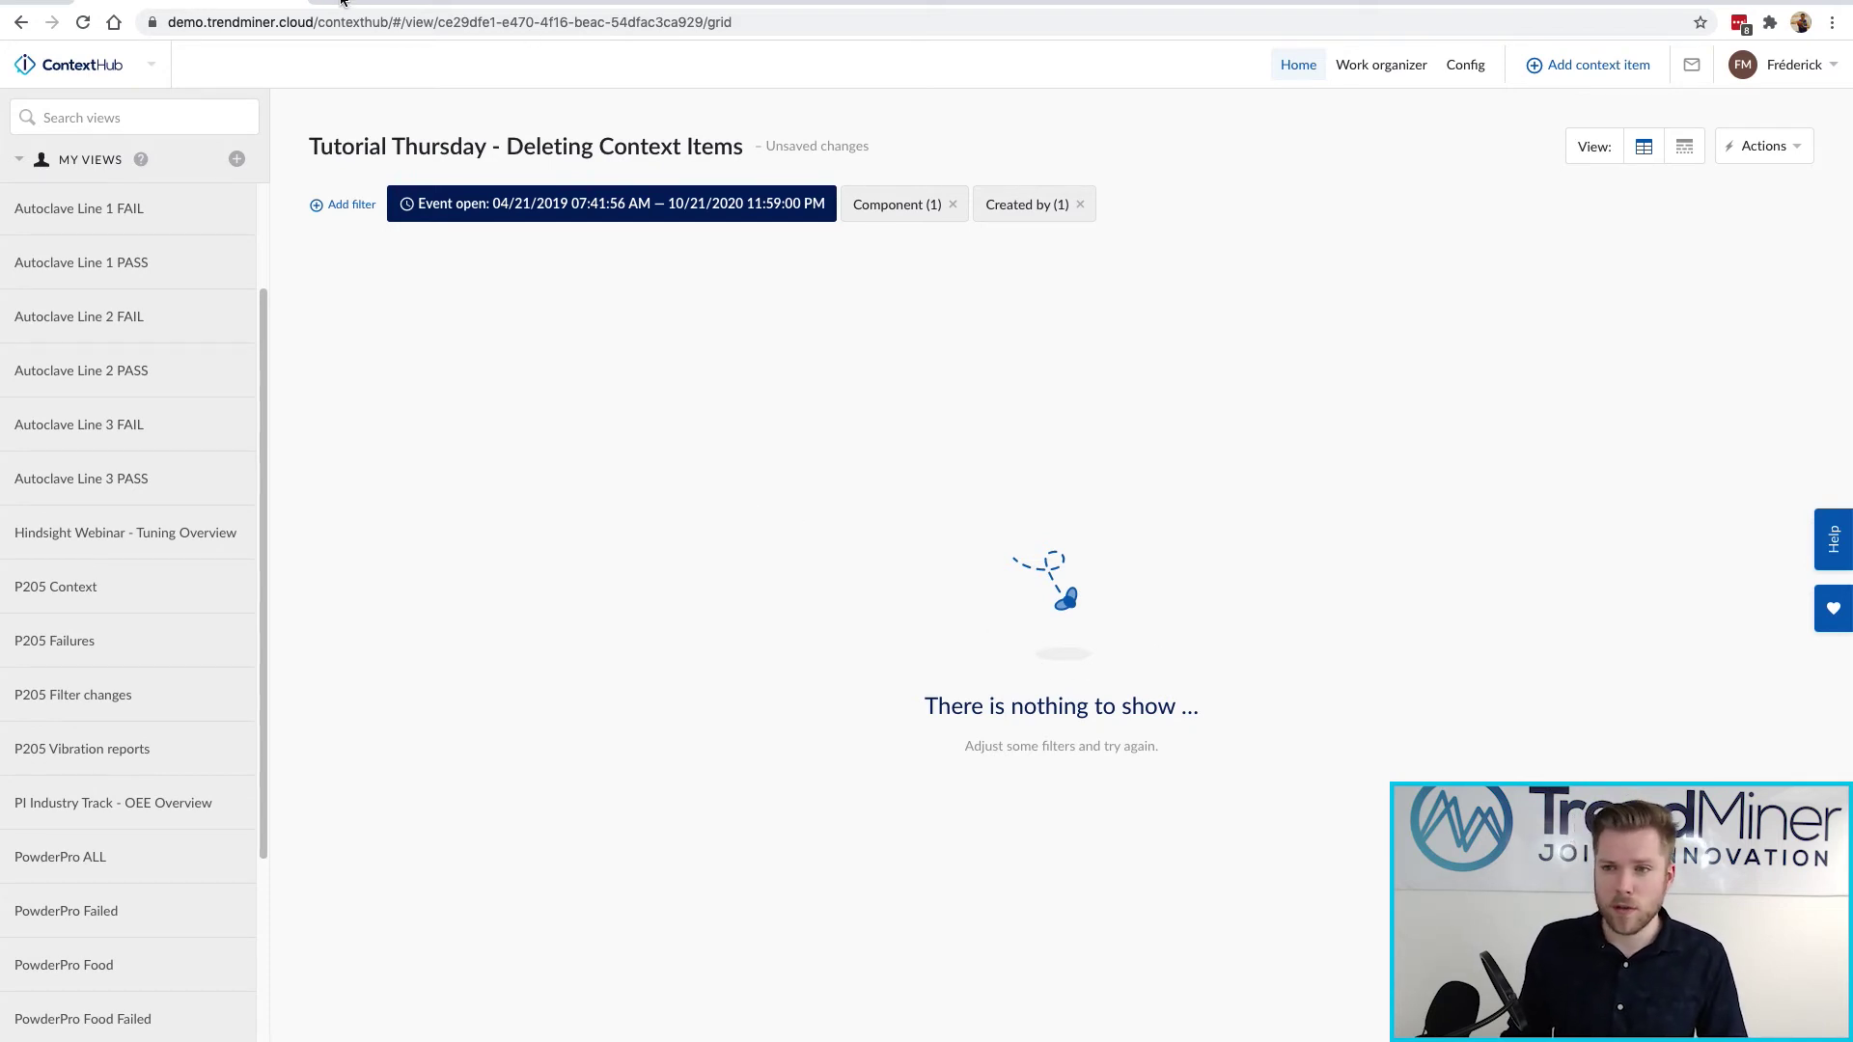
Open the Context API Documentation from developer.trendminer.com in a new browser tab
key(super+t)
text(developer.trendminer.com)
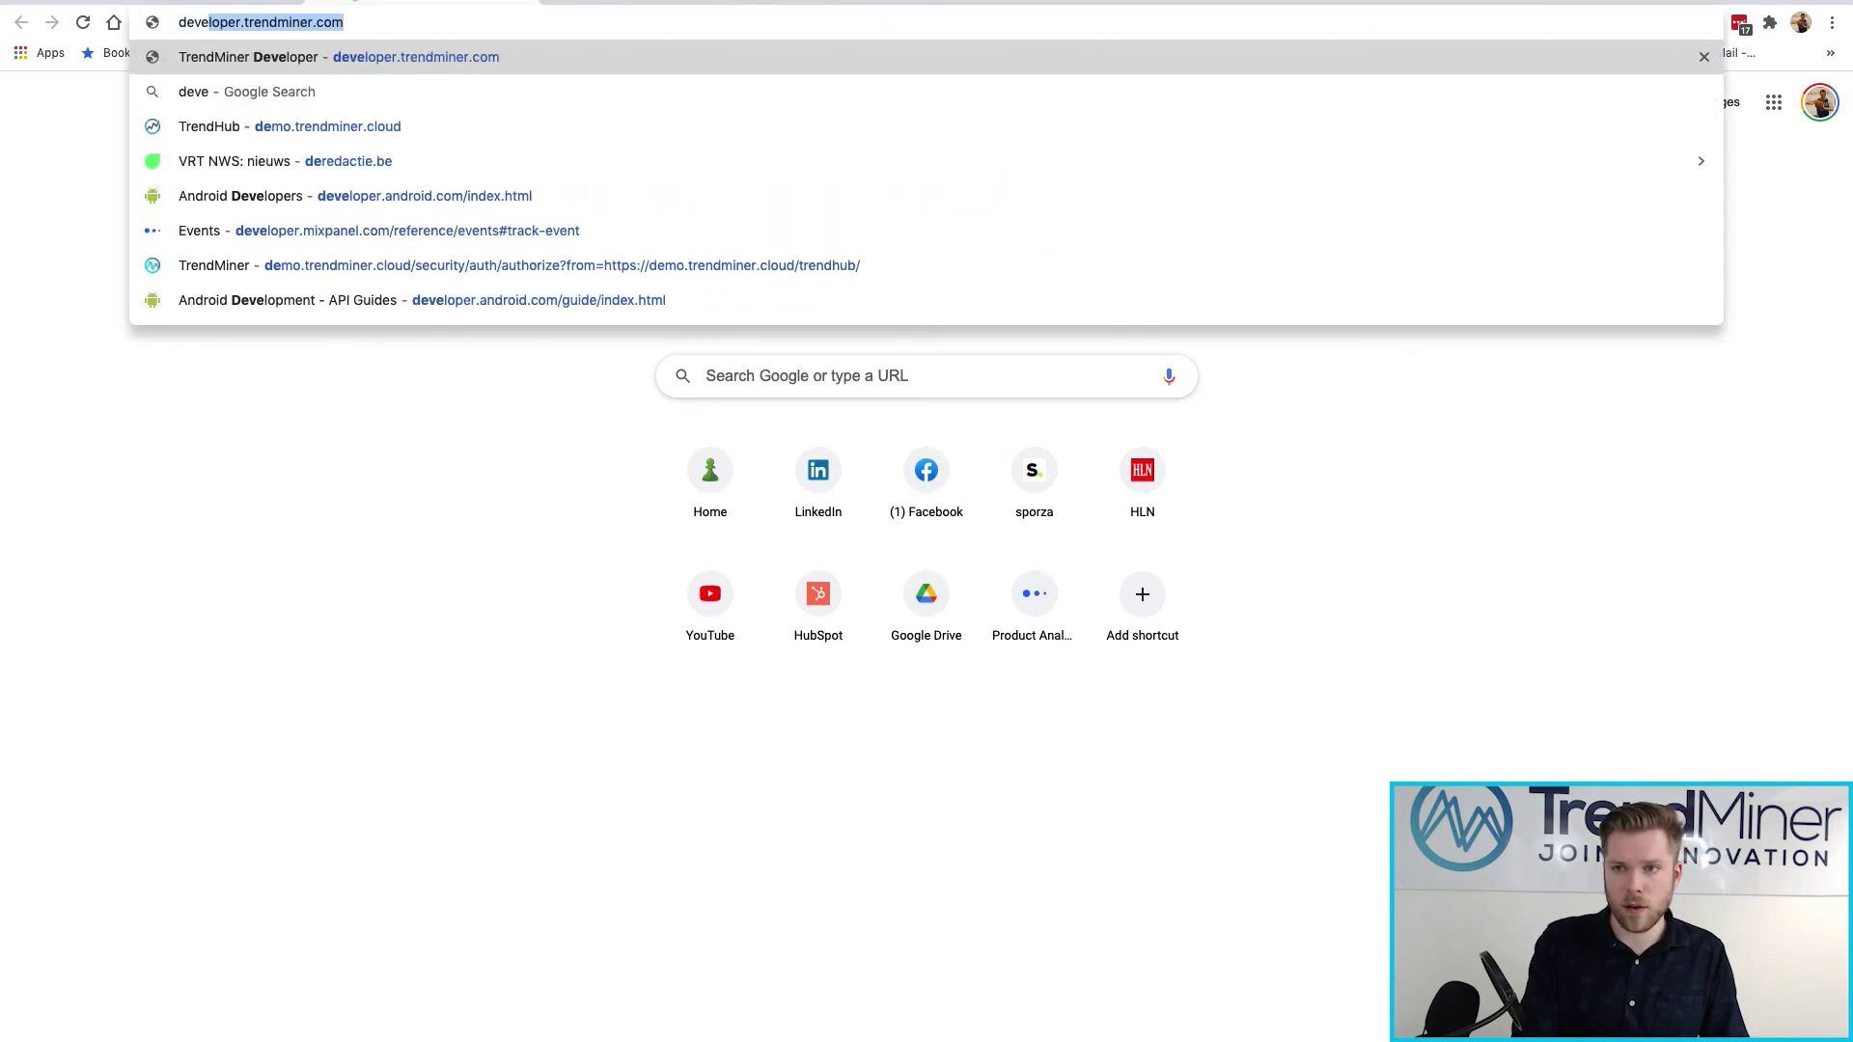
key(Return)
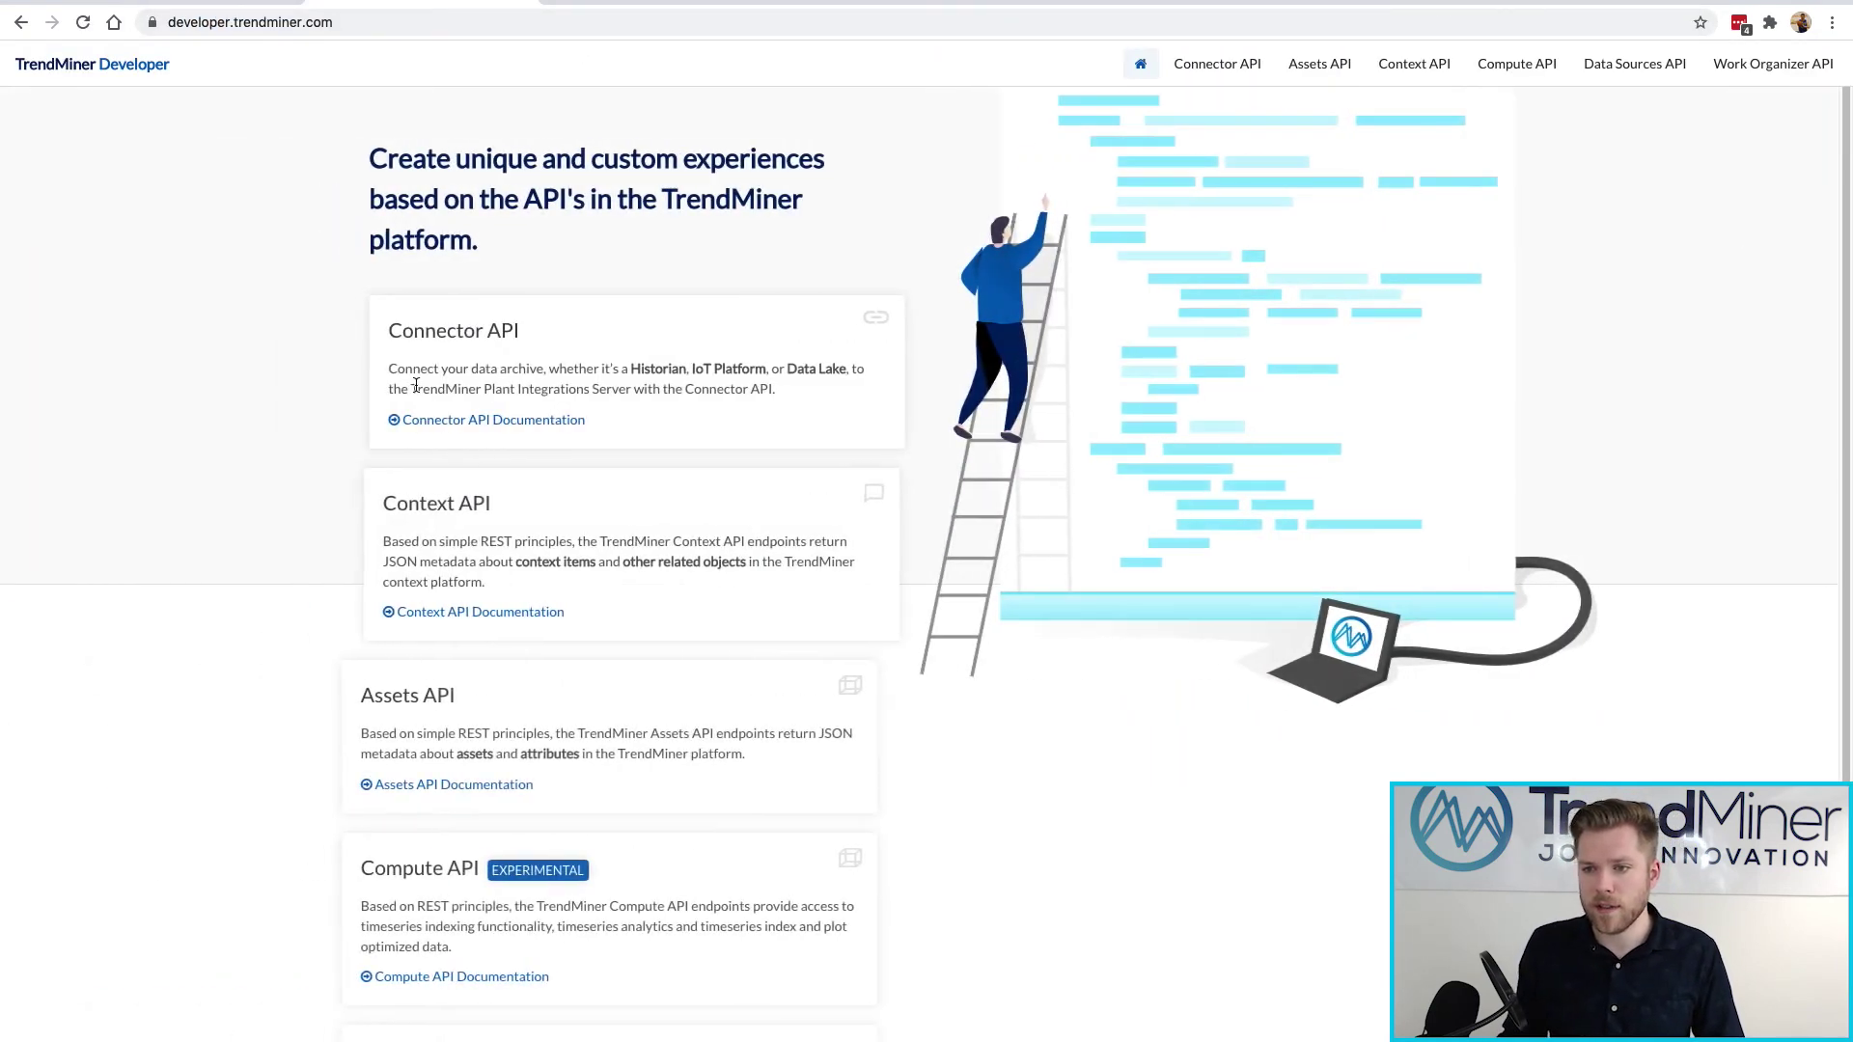
click(504, 621)
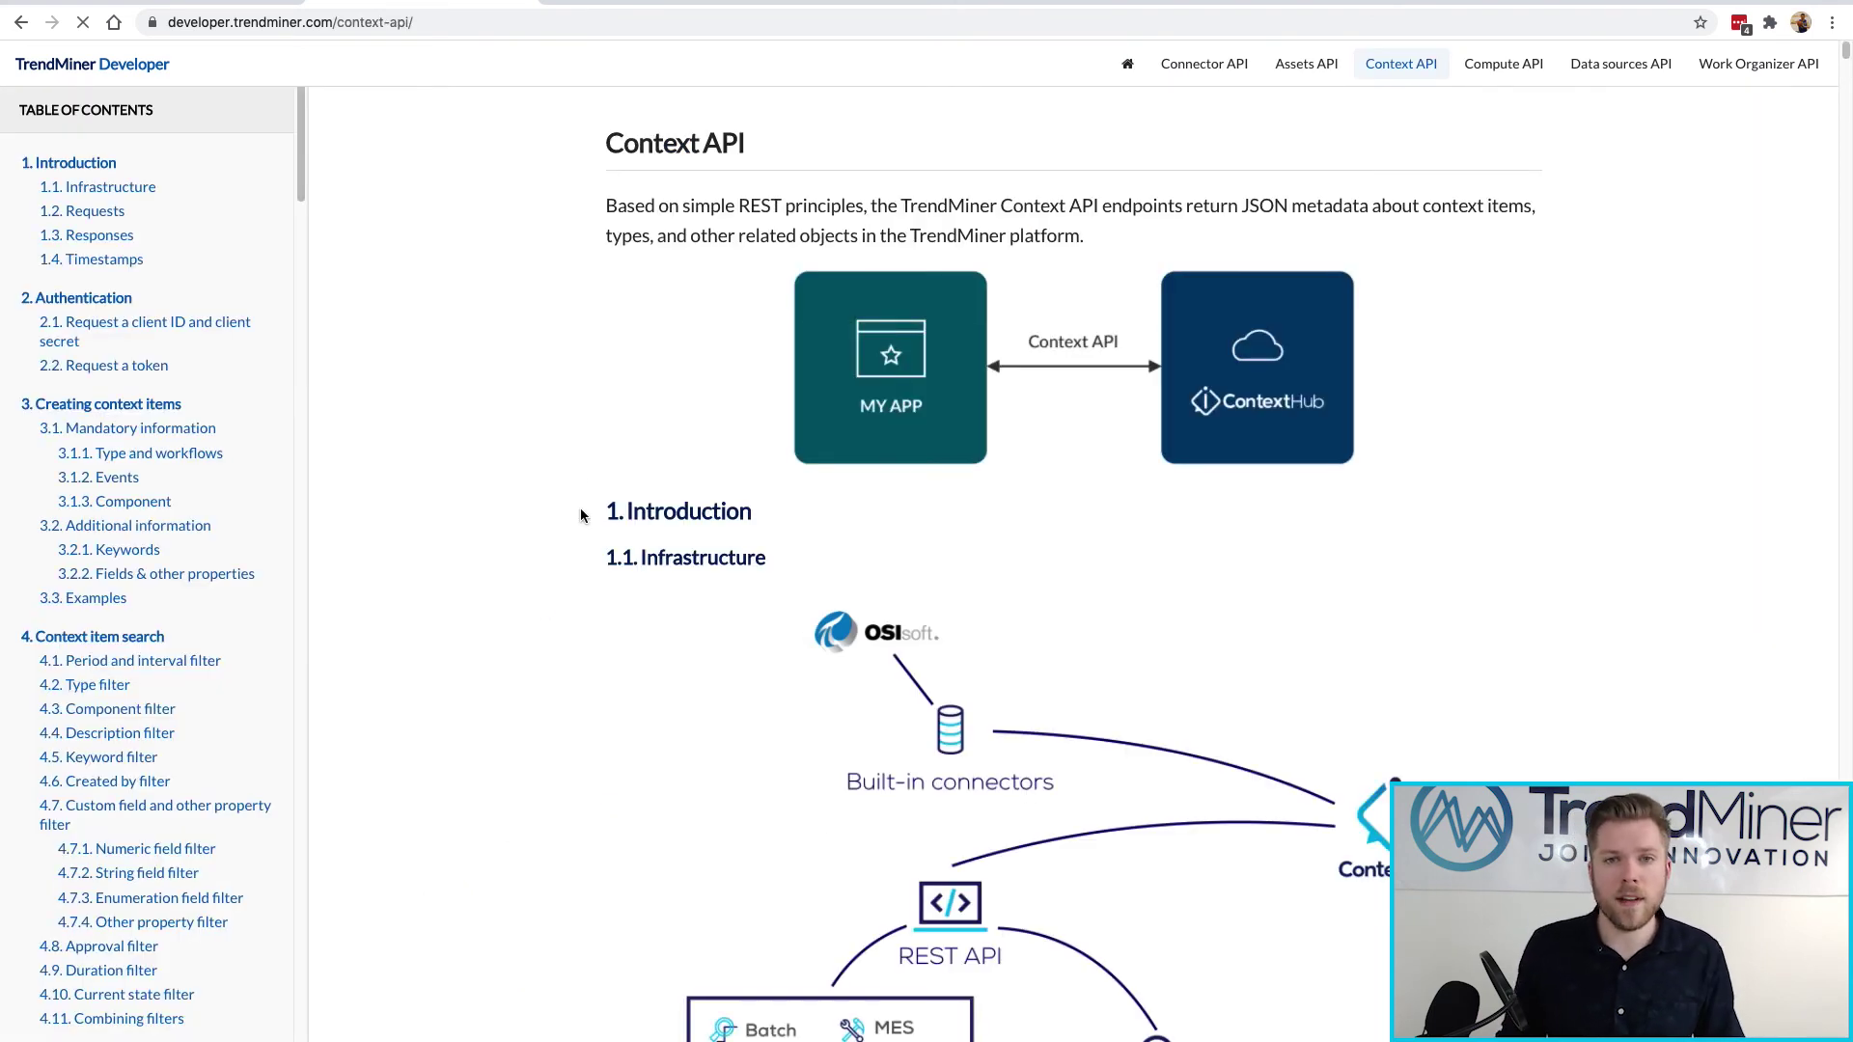
Switch back to the ContextHub tab showing the emptied Tutorial Thursday view
click(266, 3)
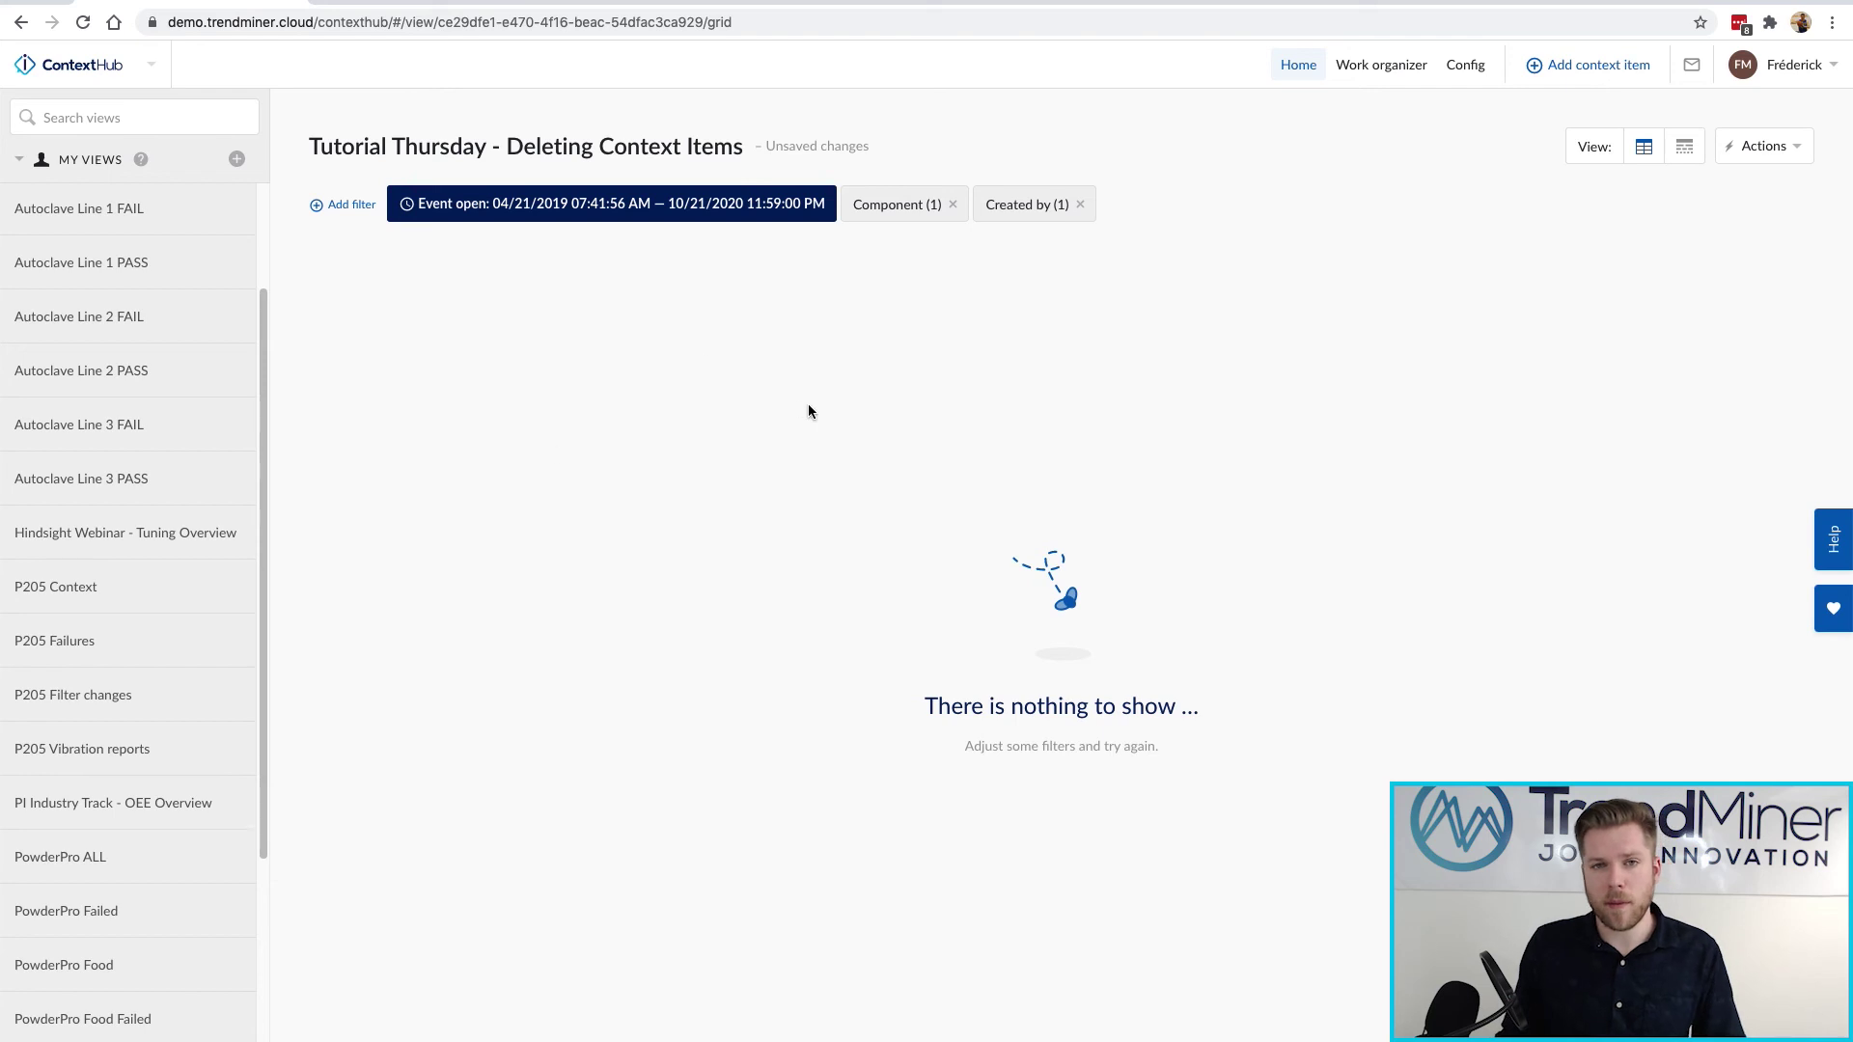